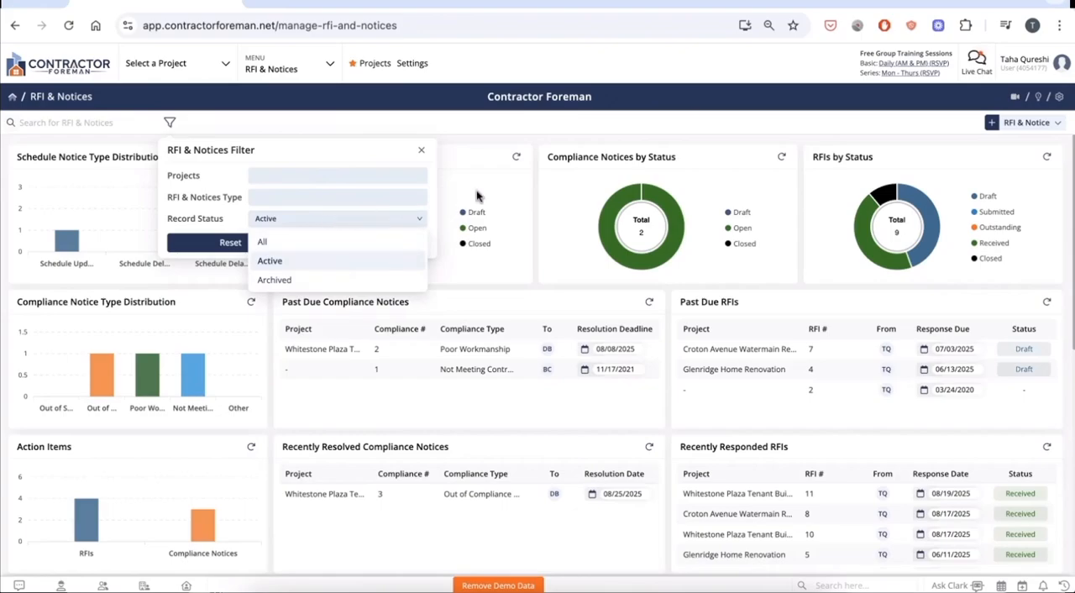
Dismiss the record filter and look through the RFI & Notices how-to video and article list.
{"action": "left_click", "coordinate": [576, 139]}
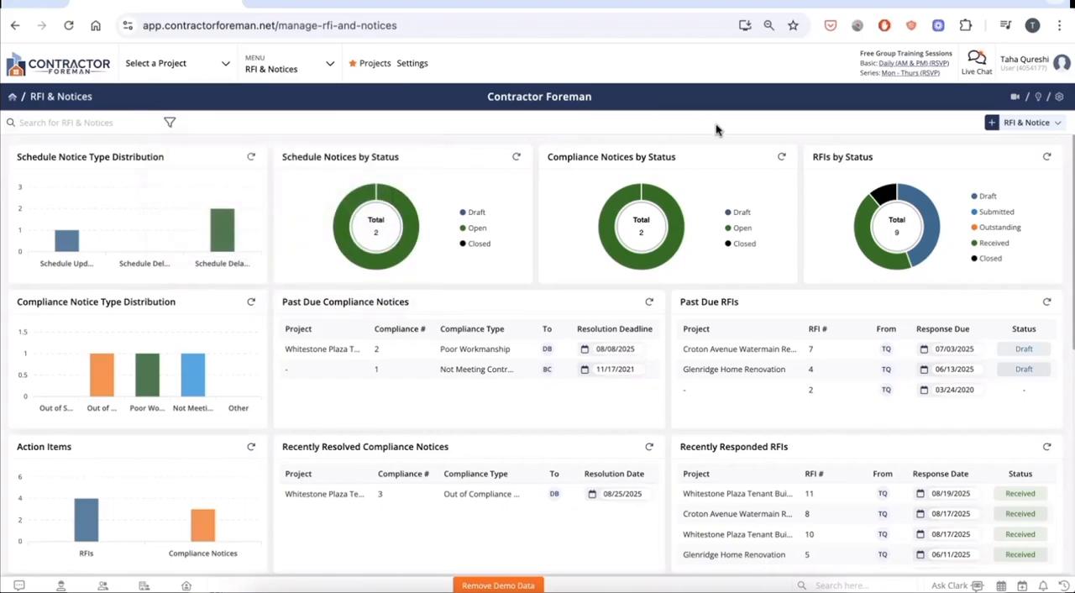
{"action": "left_click", "coordinate": [1014, 99]}
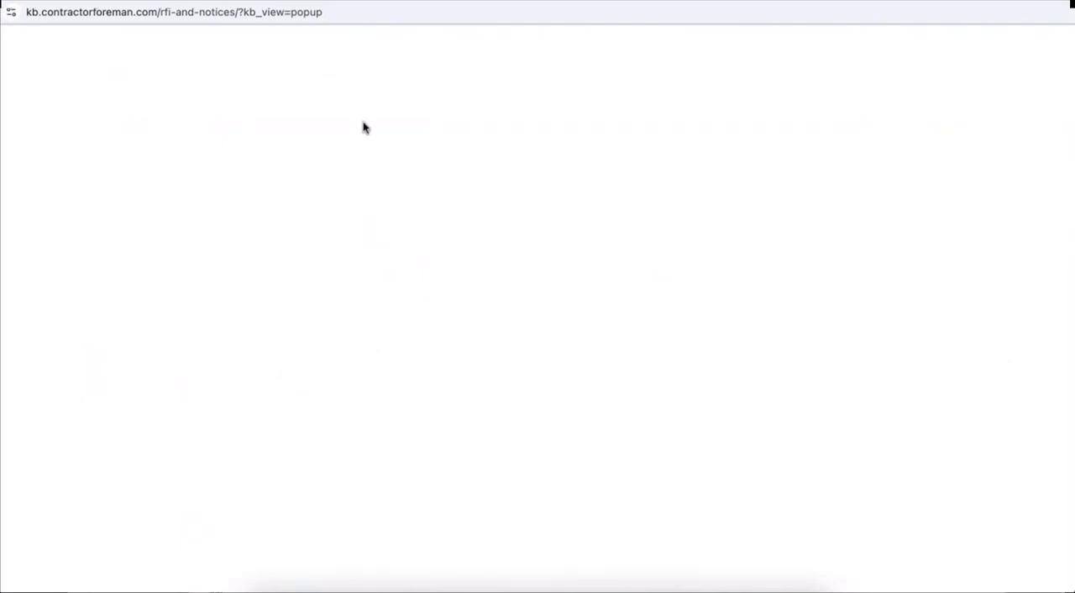
{"action": "scroll", "coordinate": [610, 151], "scroll_direction": "down", "scroll_amount": 1}
{"action": "scroll", "coordinate": [706, 232], "scroll_direction": "down", "scroll_amount": 3}
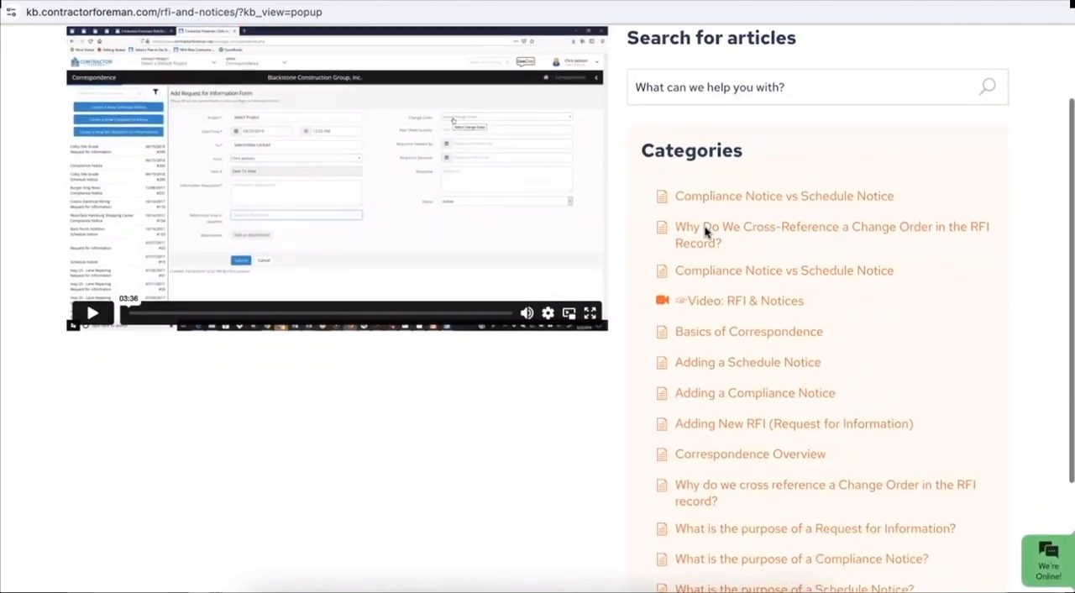
{"action": "scroll", "coordinate": [706, 232], "scroll_direction": "up", "scroll_amount": 3}
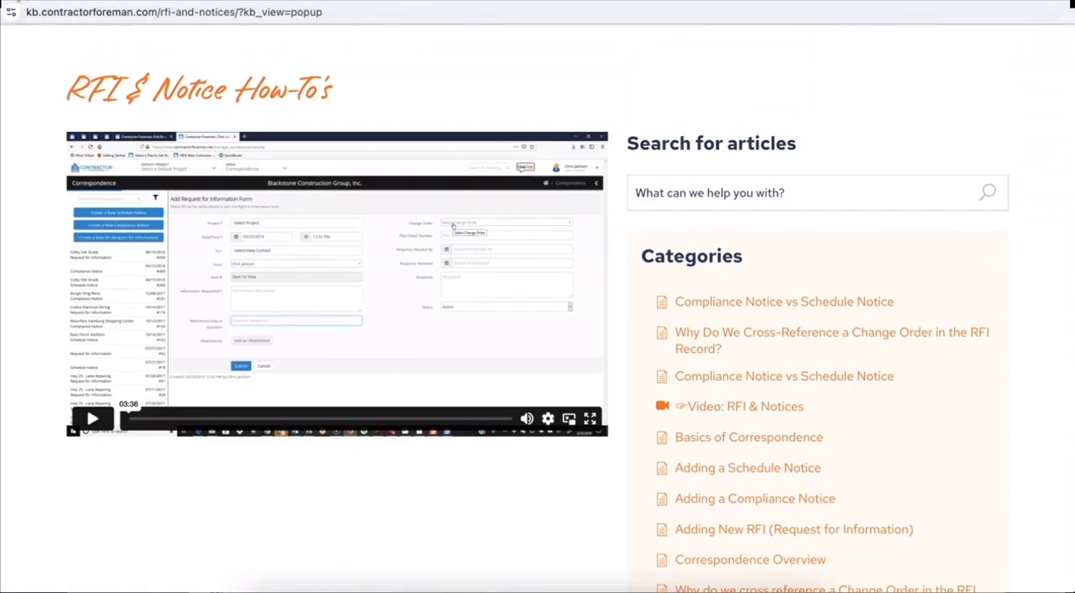
{"action": "left_click", "coordinate": [16, 0]}
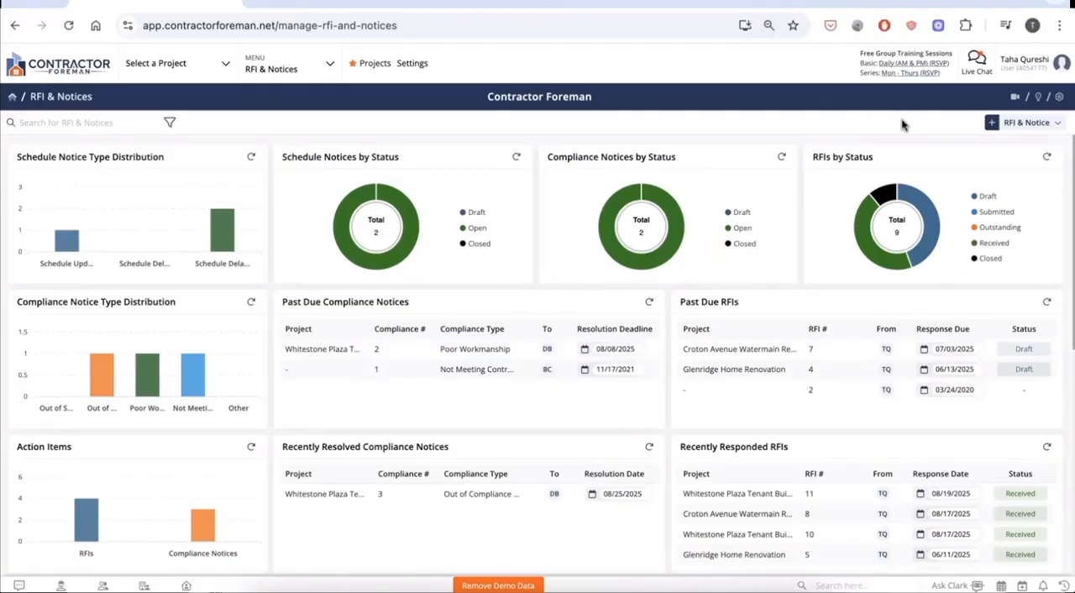
View the feature request form, and review the RFI & Notices module's general settings and custom field options.
{"action": "left_click", "coordinate": [1039, 98]}
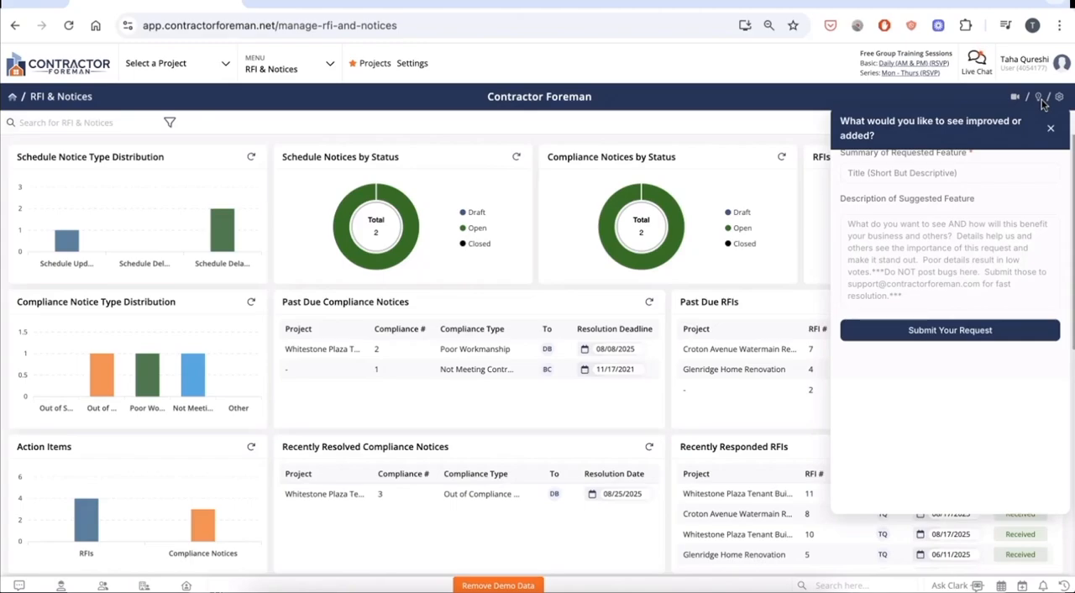
{"action": "left_click", "coordinate": [1059, 100]}
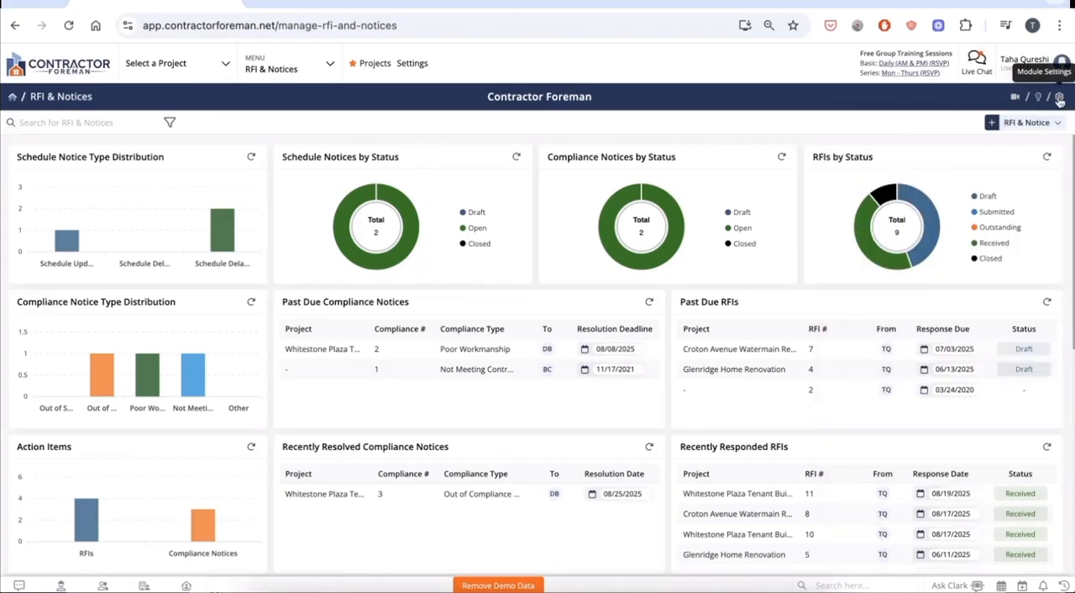
{"action": "left_click", "coordinate": [1059, 99]}
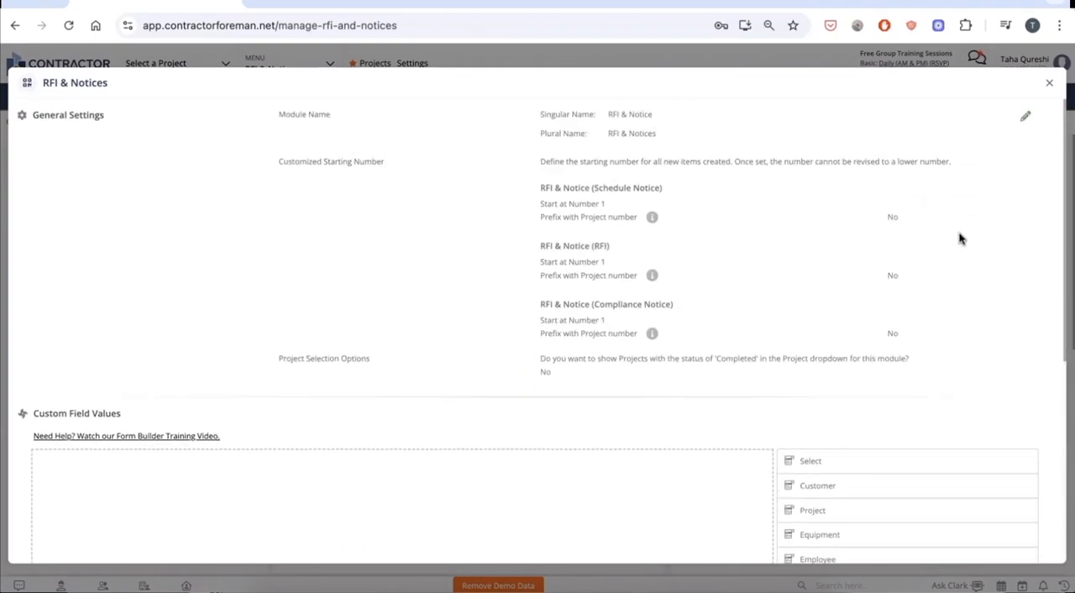
{"action": "scroll", "coordinate": [960, 240], "scroll_direction": "down", "scroll_amount": 5}
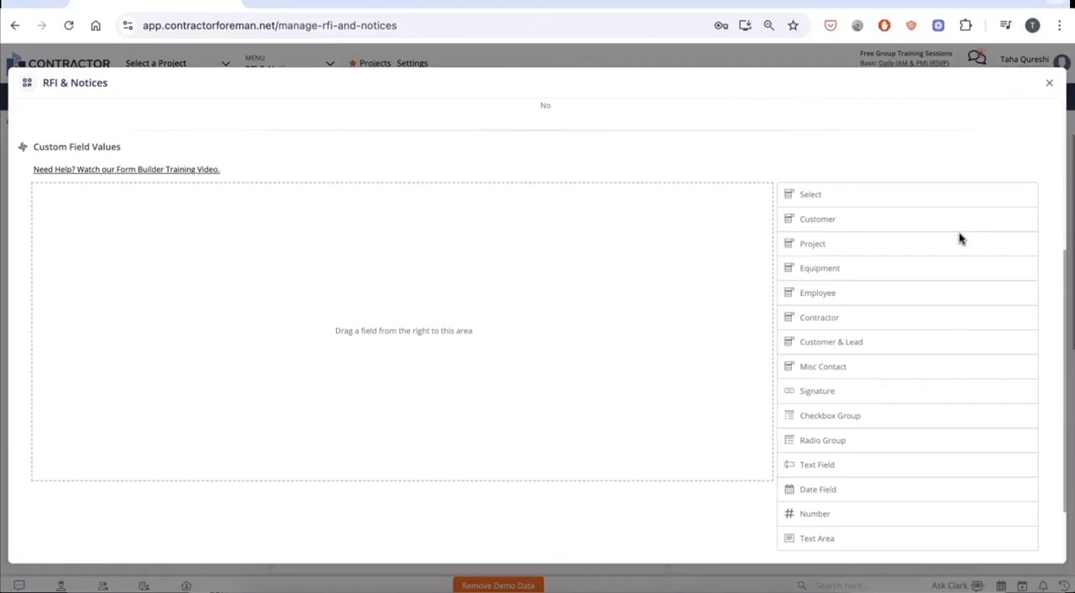
{"action": "scroll", "coordinate": [960, 239], "scroll_direction": "up", "scroll_amount": 3}
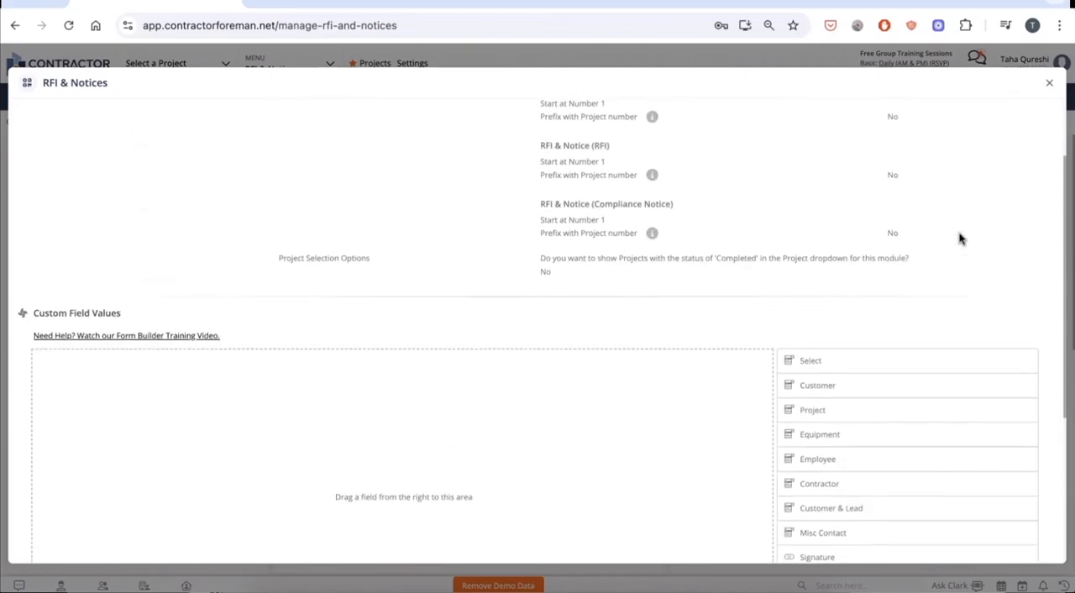
{"action": "scroll", "coordinate": [960, 240], "scroll_direction": "up", "scroll_amount": 2}
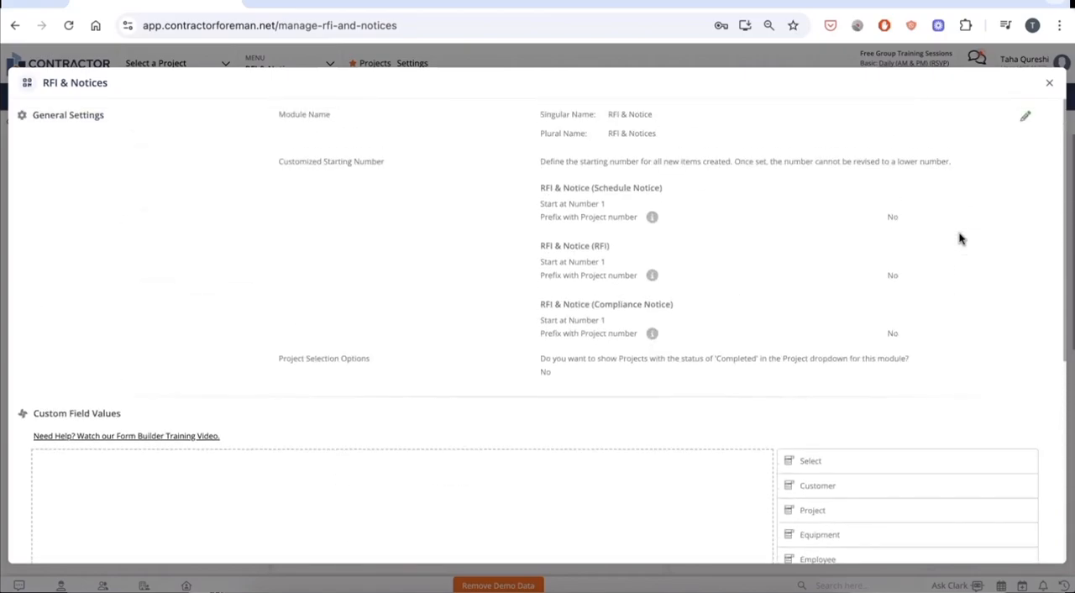
{"action": "left_click", "coordinate": [1048, 86]}
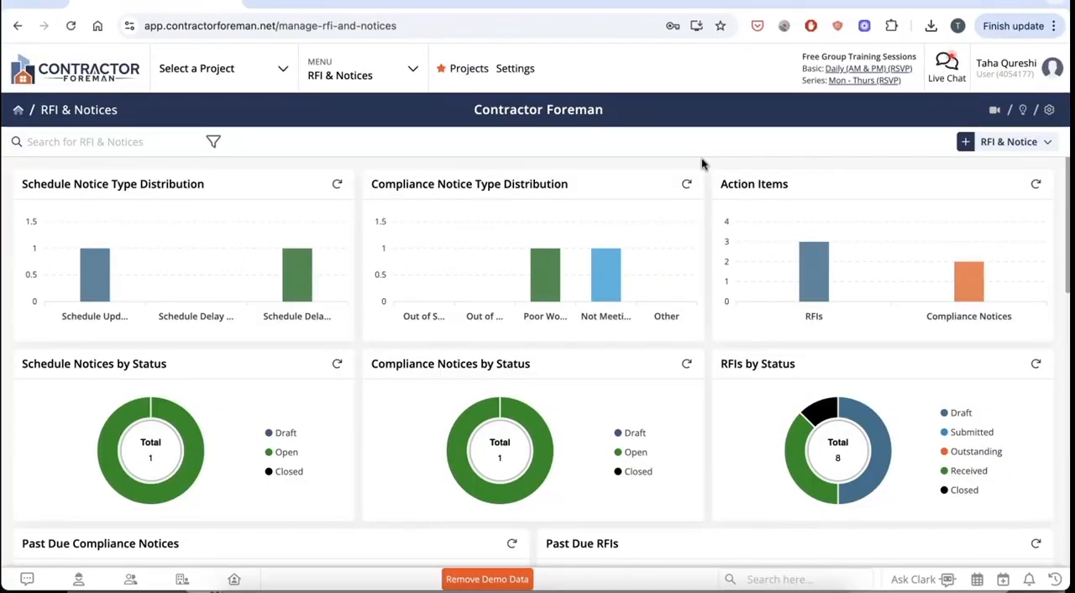
Start a new Request for Information for the Whitestone Plaza Tenant Build-Out project, titled "Further Information for MAU Spec".
{"action": "left_click", "coordinate": [979, 144]}
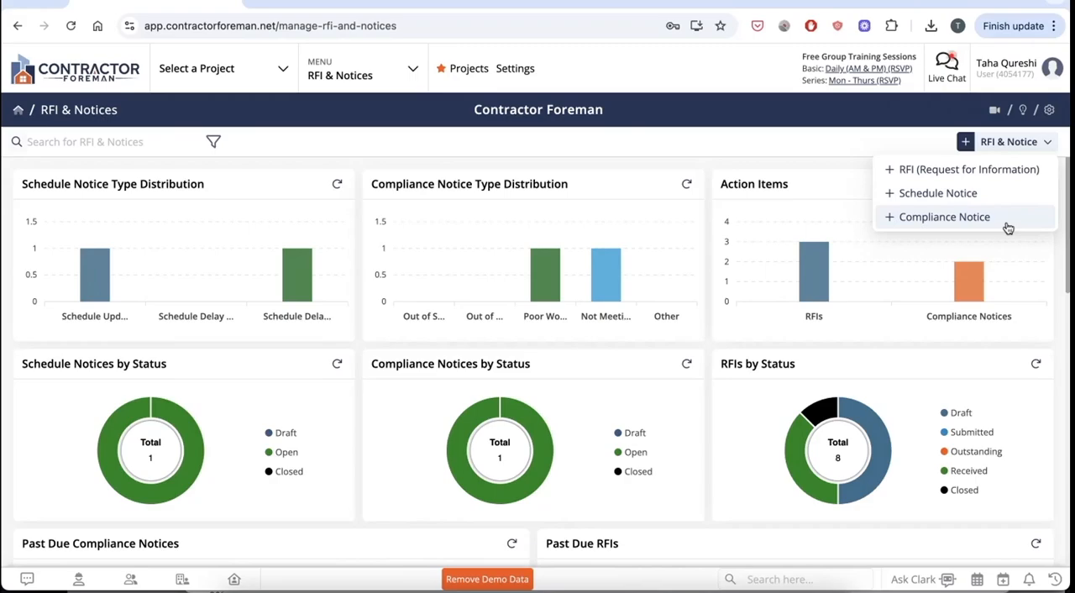
{"action": "left_click", "coordinate": [986, 172]}
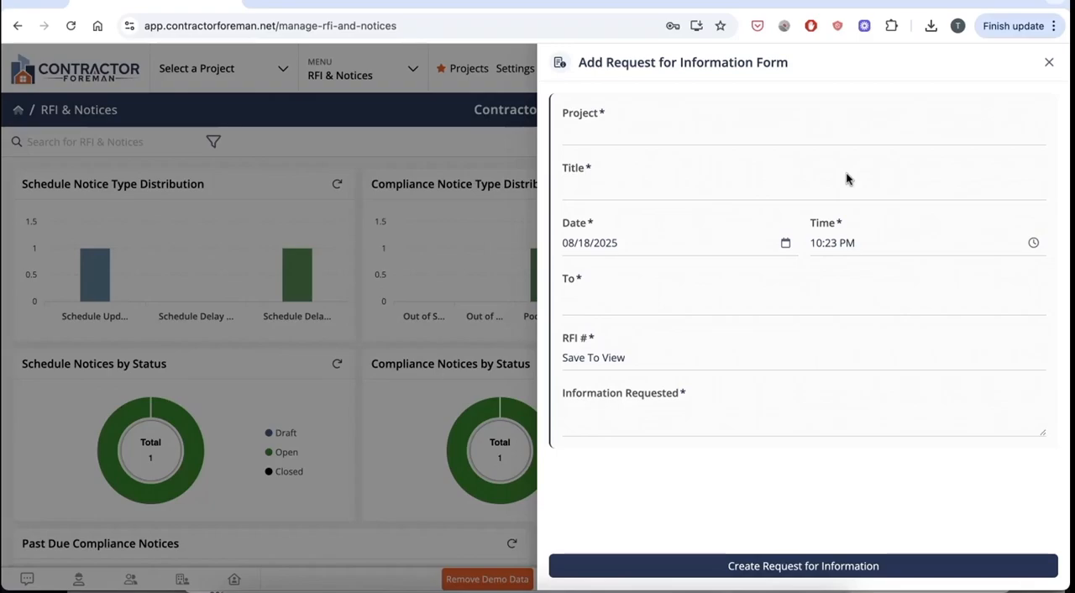
{"action": "left_click", "coordinate": [616, 124]}
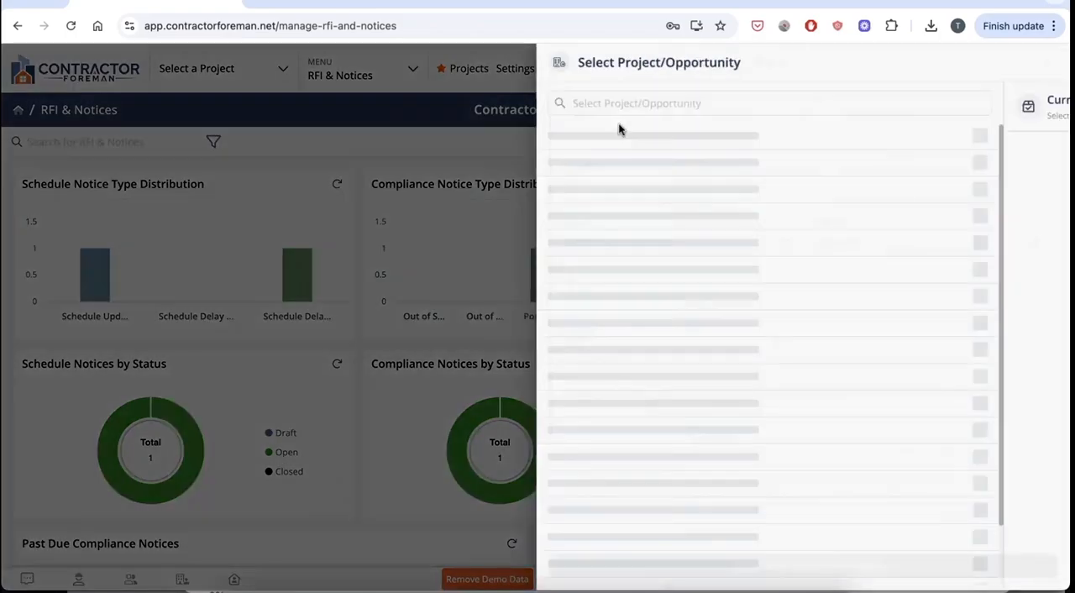
{"action": "left_click", "coordinate": [603, 187]}
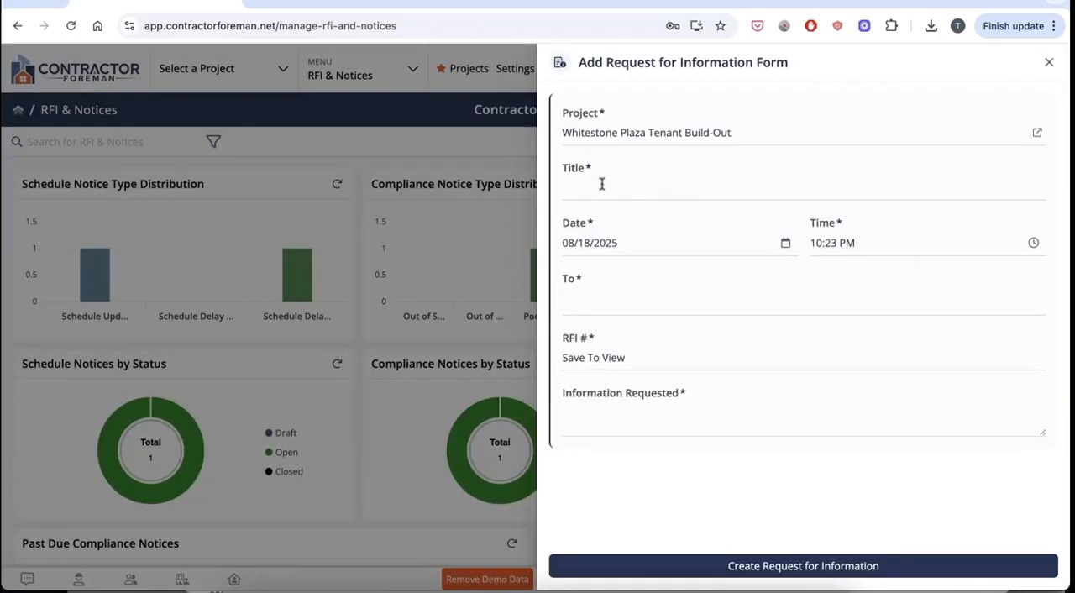
{"action": "left_click", "coordinate": [661, 182]}
{"action": "type", "text": "Further Information for MAU Spec"}
Address the request for information to the customer CML Property Group.
{"action": "left_click", "coordinate": [714, 301]}
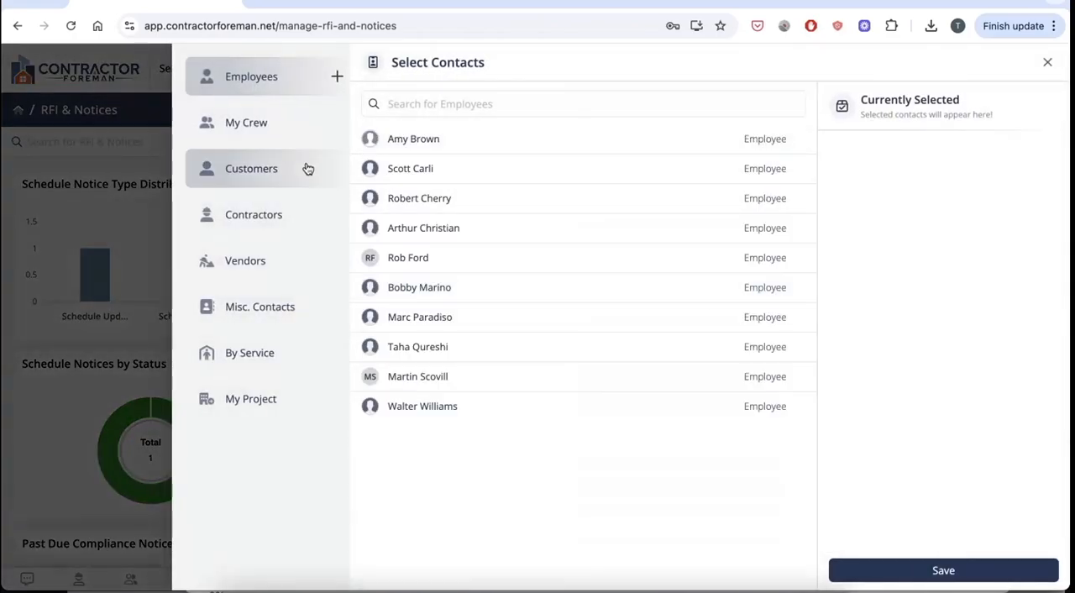
{"action": "left_click", "coordinate": [308, 169]}
{"action": "left_click", "coordinate": [427, 142]}
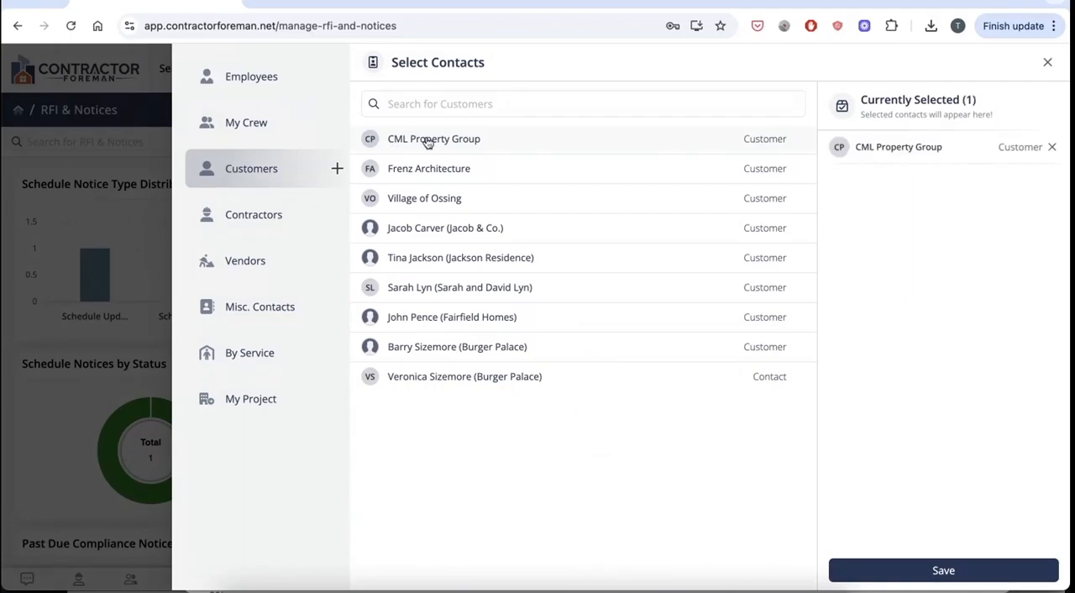
{"action": "left_click", "coordinate": [900, 575]}
Enter "Please provide model MAU Spec and confirm BTU required" as the information requested and create the RFI.
{"action": "left_click", "coordinate": [708, 431]}
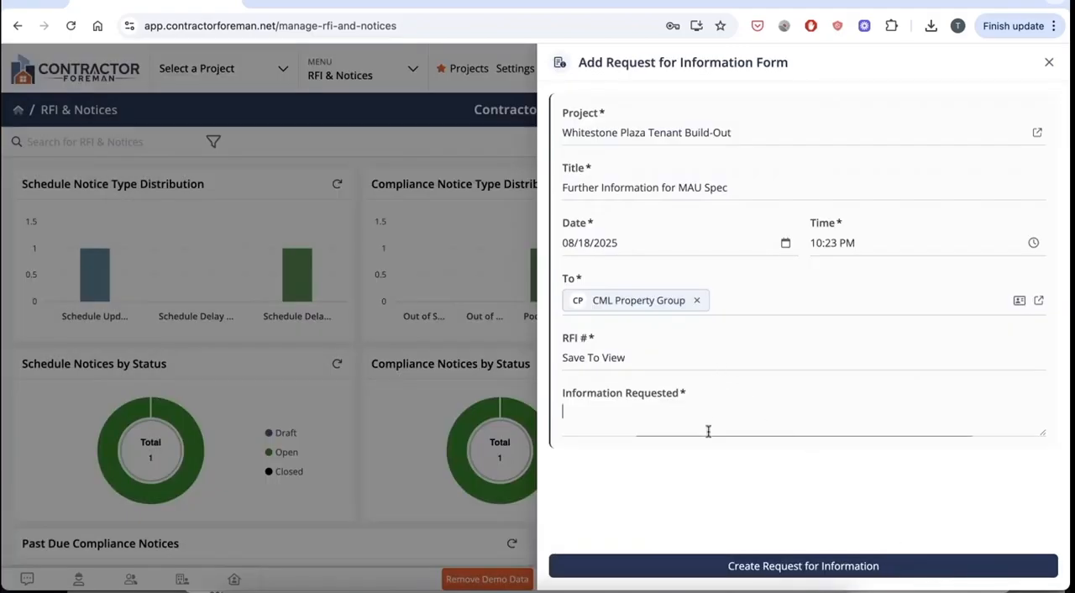
{"action": "type", "text": "Please provide model MAU Spec "}
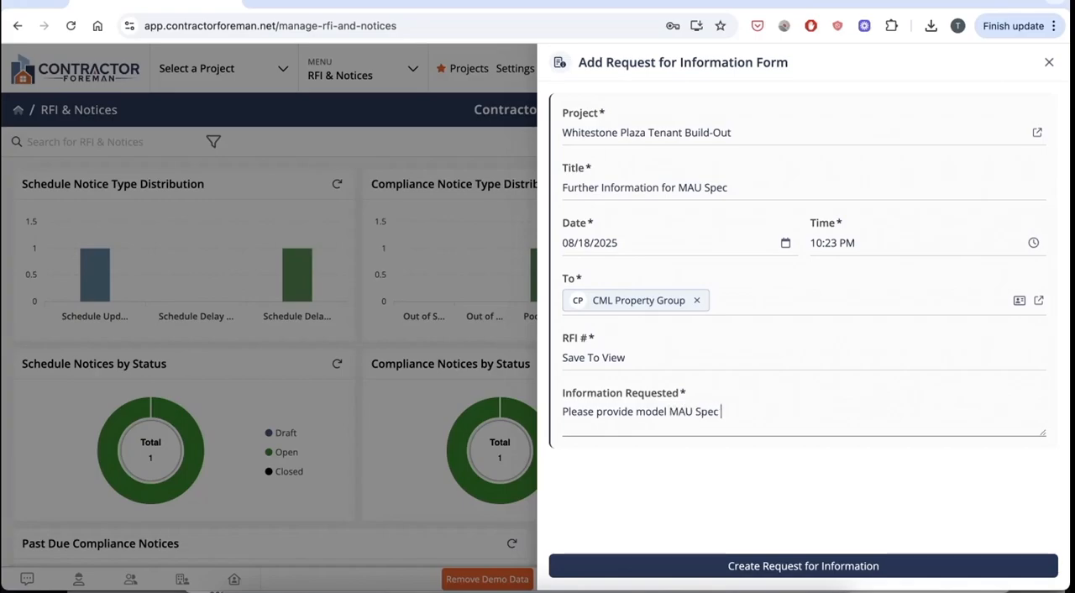
{"action": "type", "text": "and confirm BTU required"}
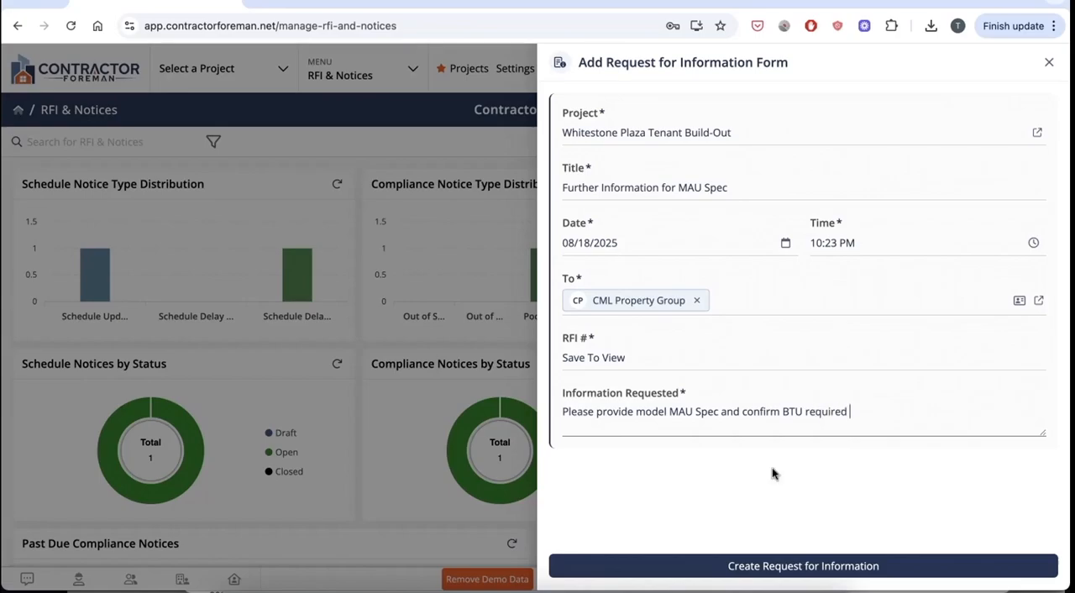
{"action": "left_click", "coordinate": [767, 564]}
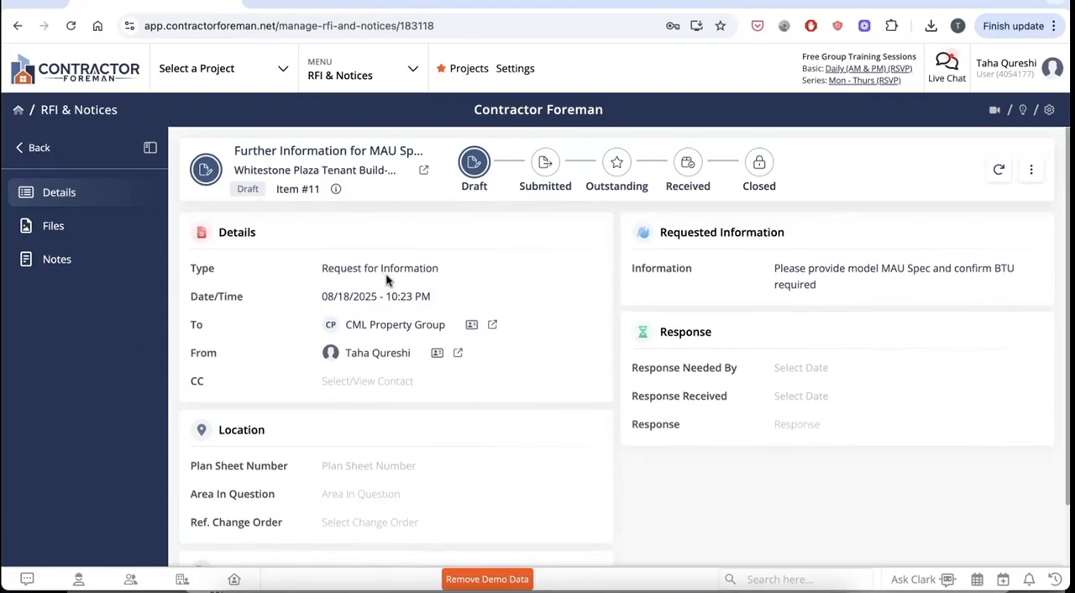
Add the first listed employee as the CC contact in the RFI's details.
{"action": "left_click", "coordinate": [378, 379]}
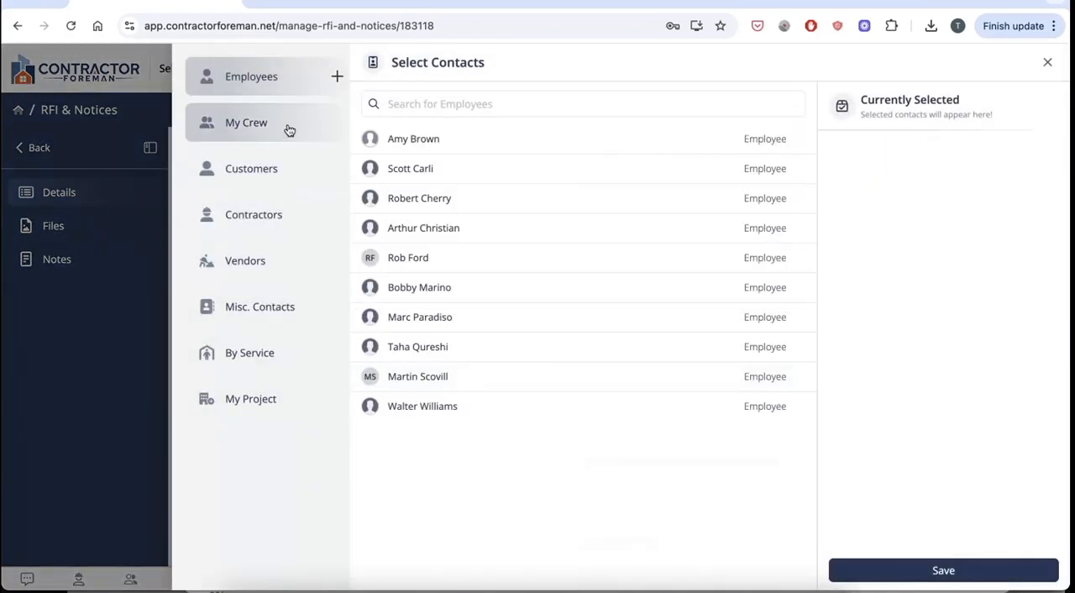
{"action": "left_click", "coordinate": [473, 148]}
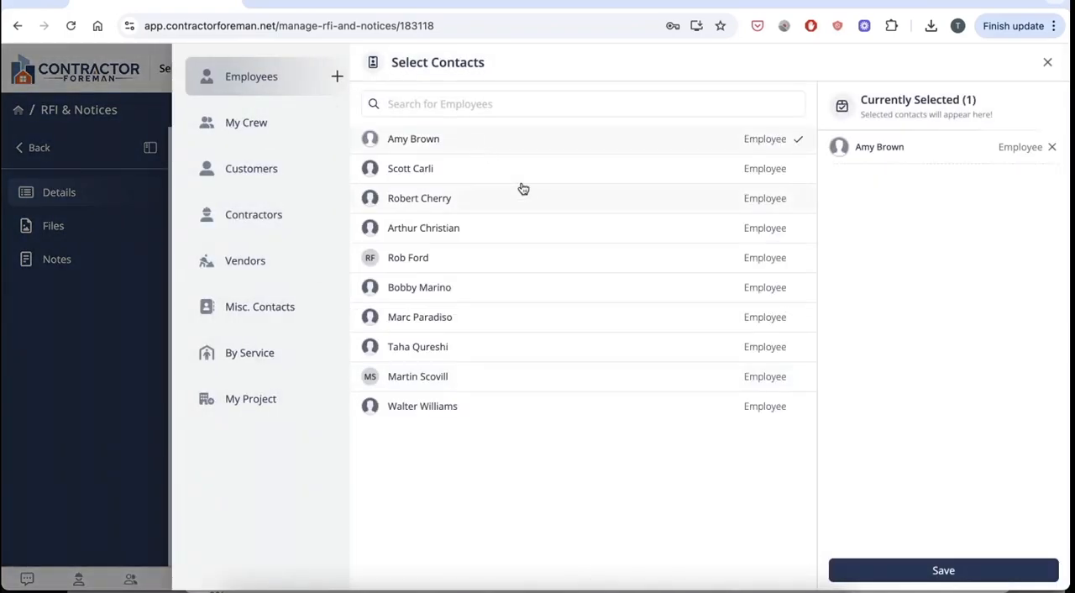
{"action": "left_click", "coordinate": [928, 577]}
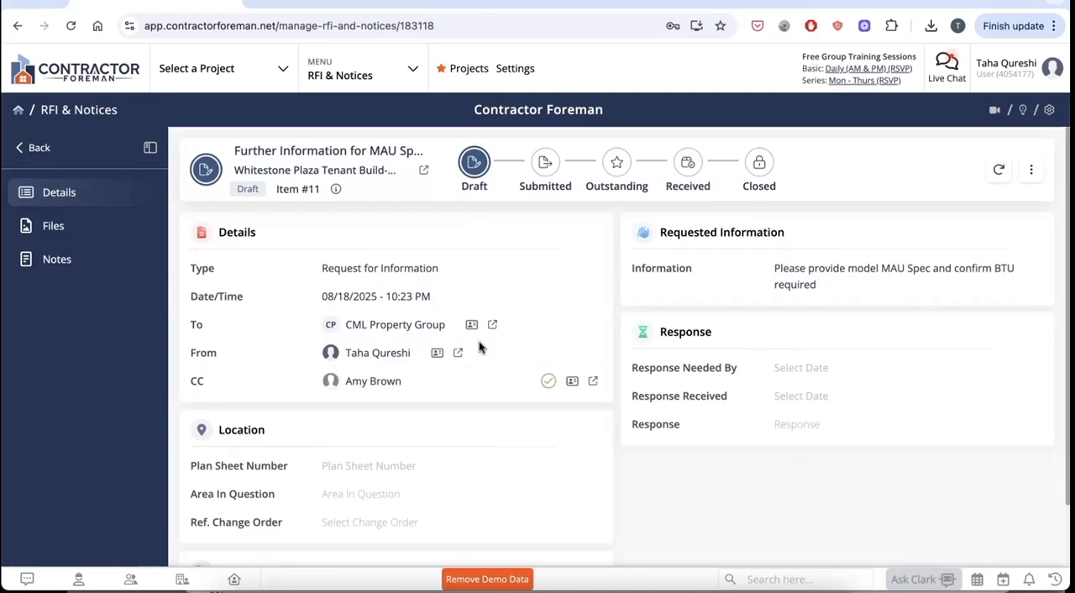
Set the plan sheet number to M103 in the RFI's location details.
{"action": "scroll", "coordinate": [463, 411], "scroll_direction": "down", "scroll_amount": 2}
{"action": "left_click", "coordinate": [407, 391]}
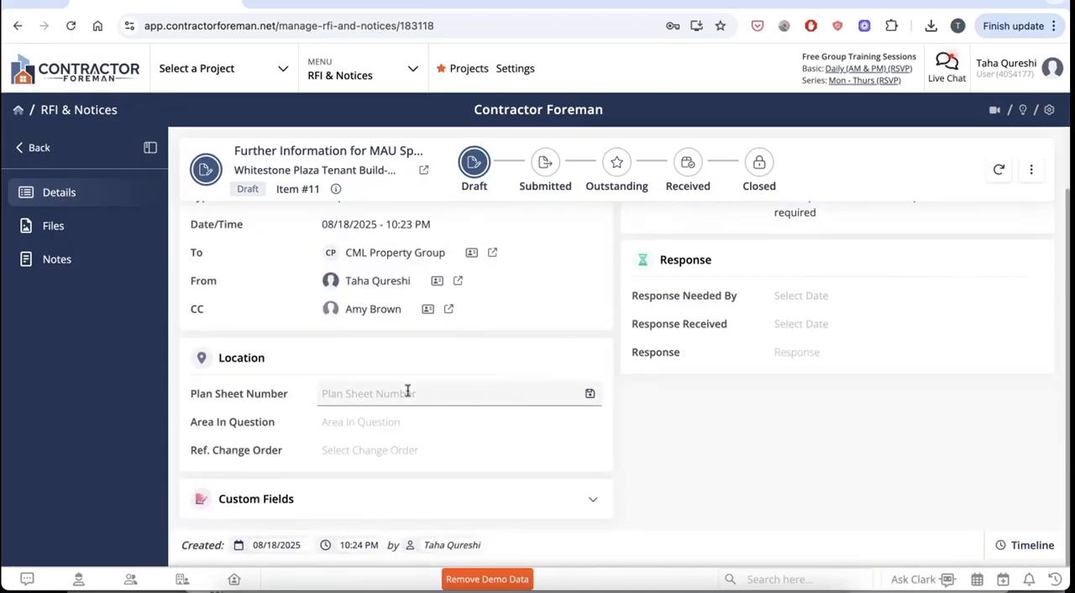
{"action": "type", "text": "M103"}
{"action": "left_click", "coordinate": [686, 420]}
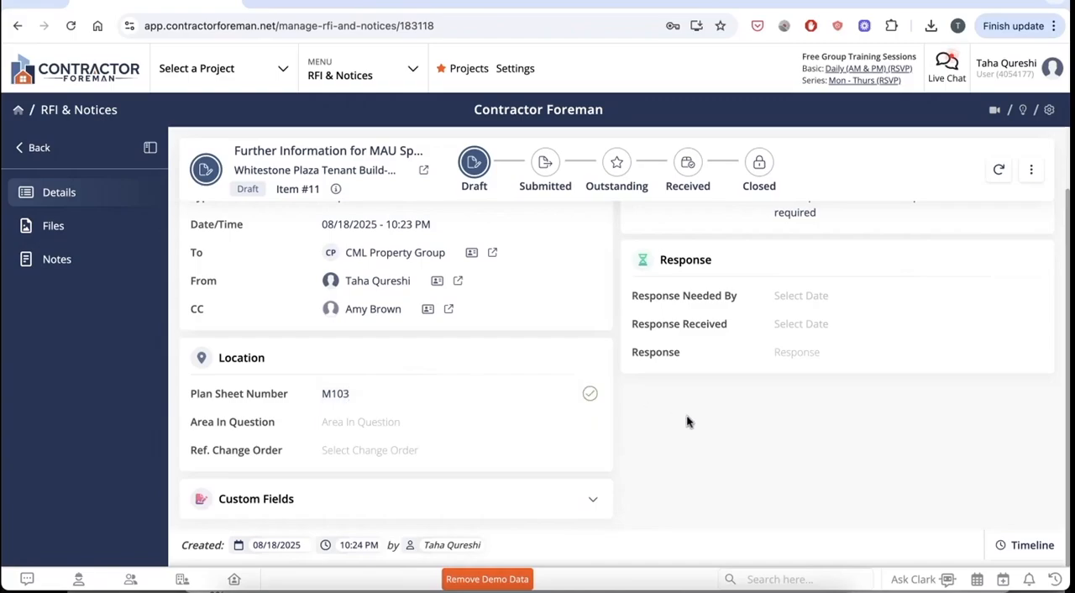
Enter "Mechanical Room" as the area in question in the RFI's location details.
{"action": "left_click", "coordinate": [456, 426]}
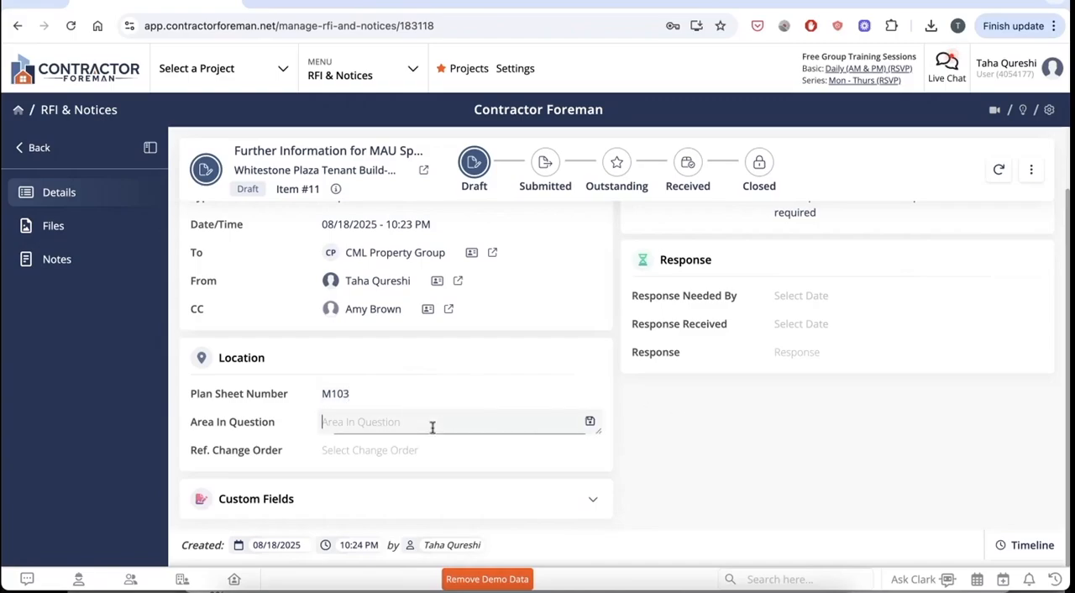
{"action": "type", "text": "Mechanic"}
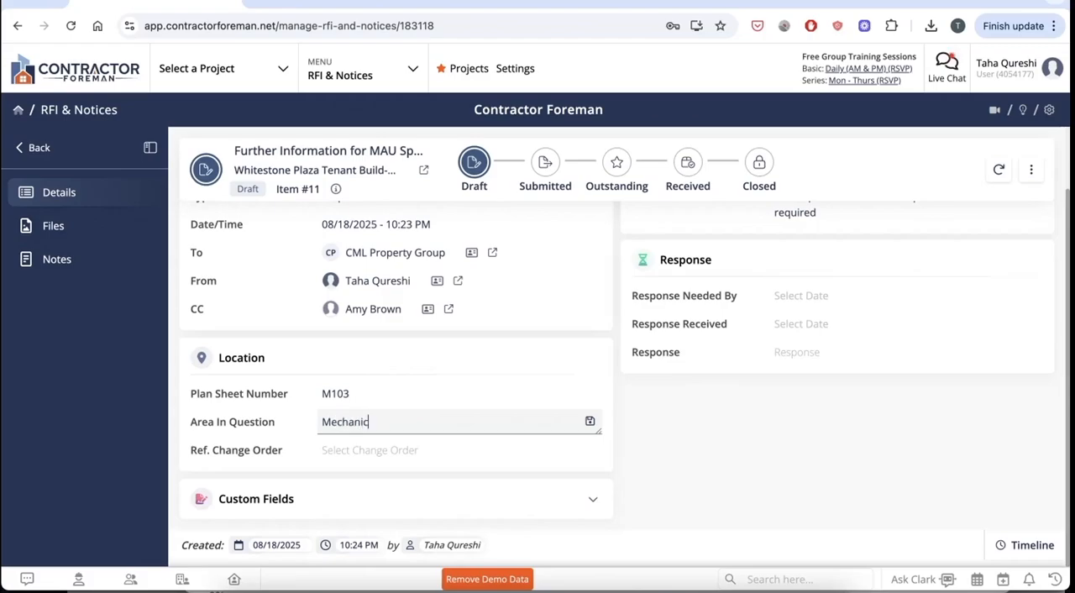
{"action": "type", "text": "al room"}
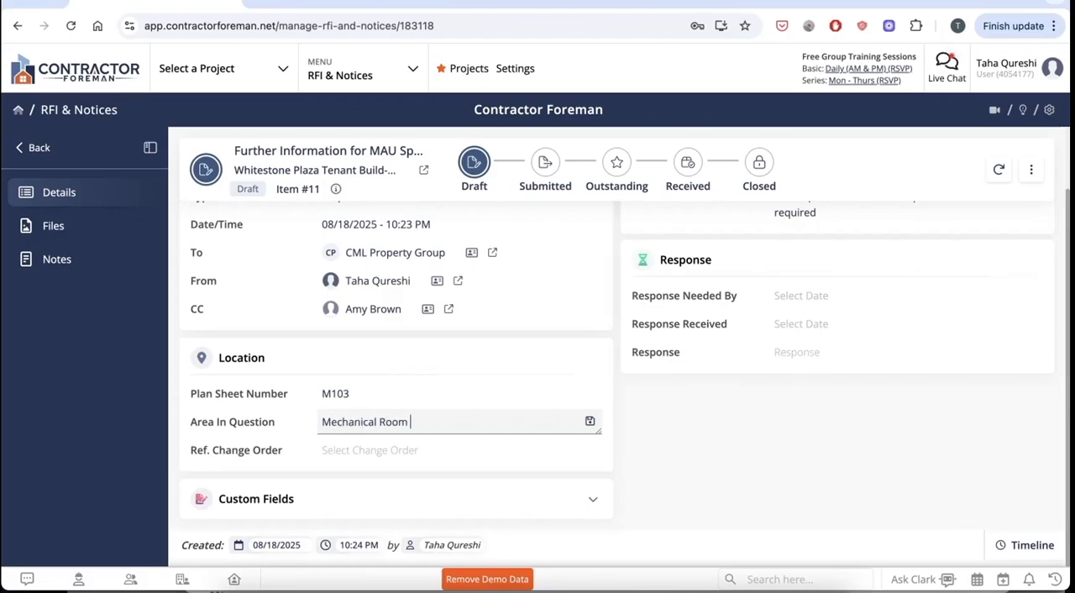
{"action": "left_click", "coordinate": [662, 413]}
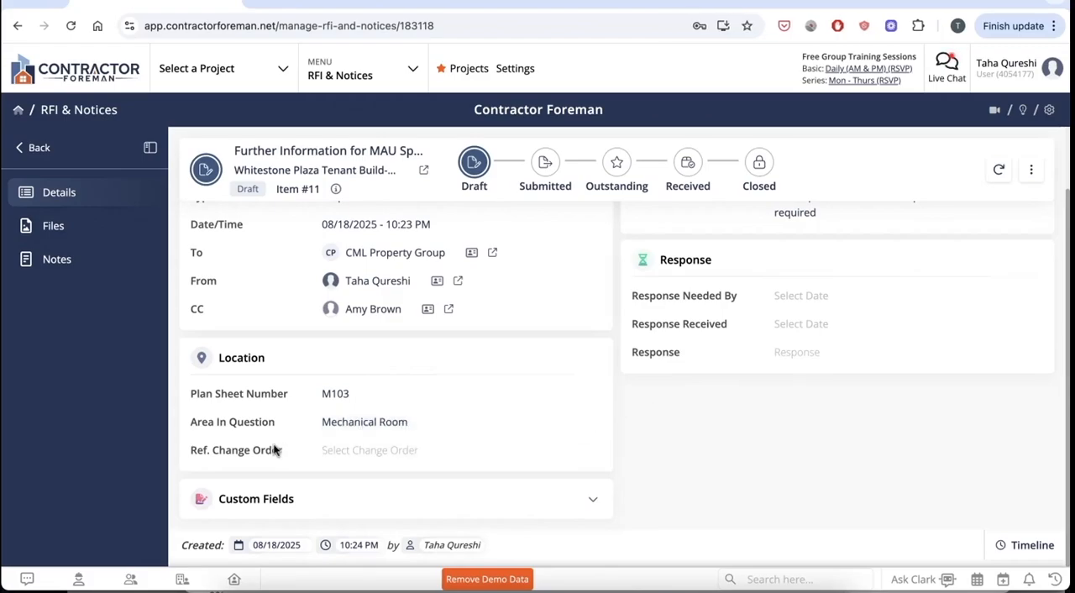
Check the change orders available for reference, and set the RFI's response needed by date to 08/22/2025.
{"action": "left_click", "coordinate": [349, 450]}
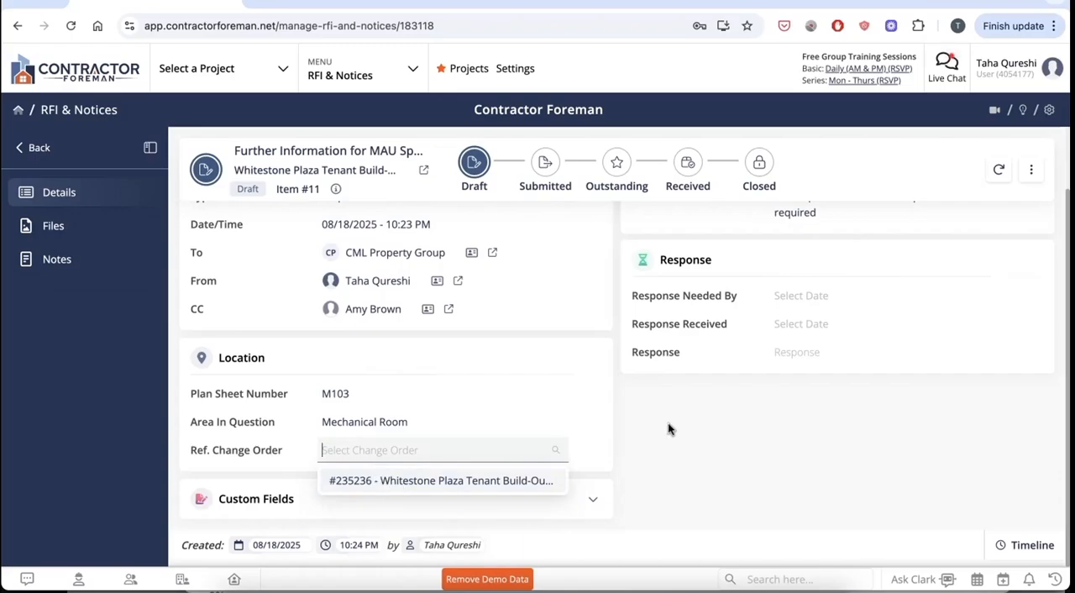
{"action": "scroll", "coordinate": [681, 442], "scroll_direction": "up", "scroll_amount": 1}
{"action": "left_click", "coordinate": [827, 268]}
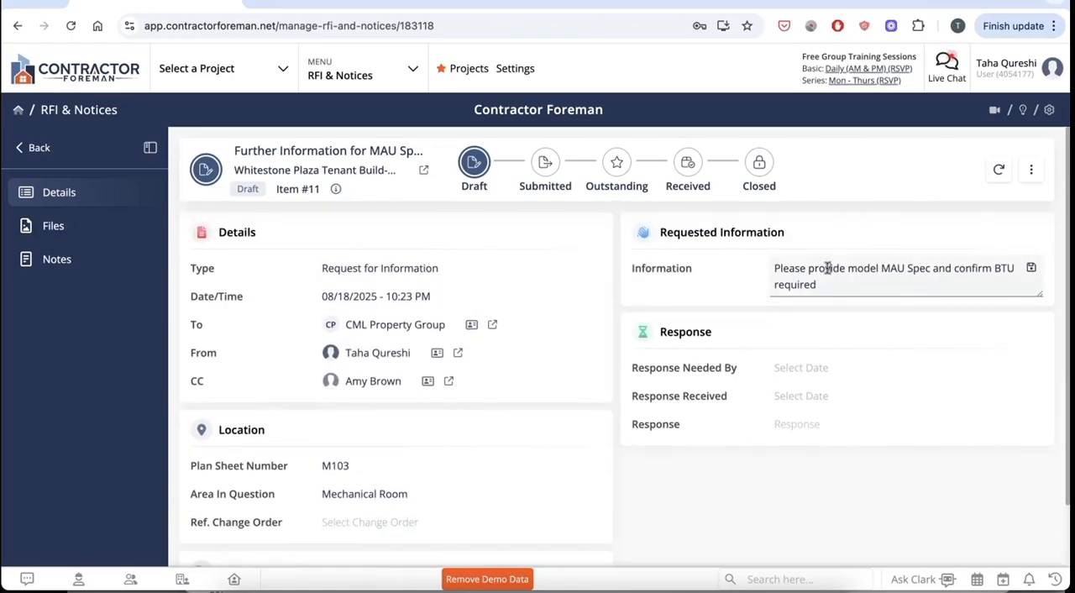
{"action": "left_click", "coordinate": [813, 369]}
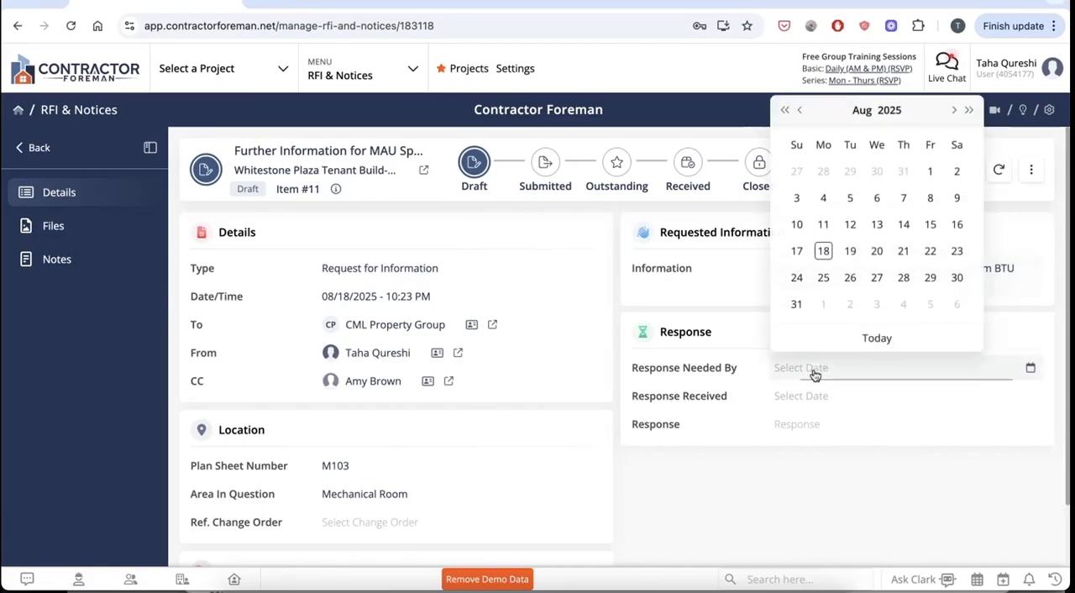
{"action": "left_click", "coordinate": [930, 251]}
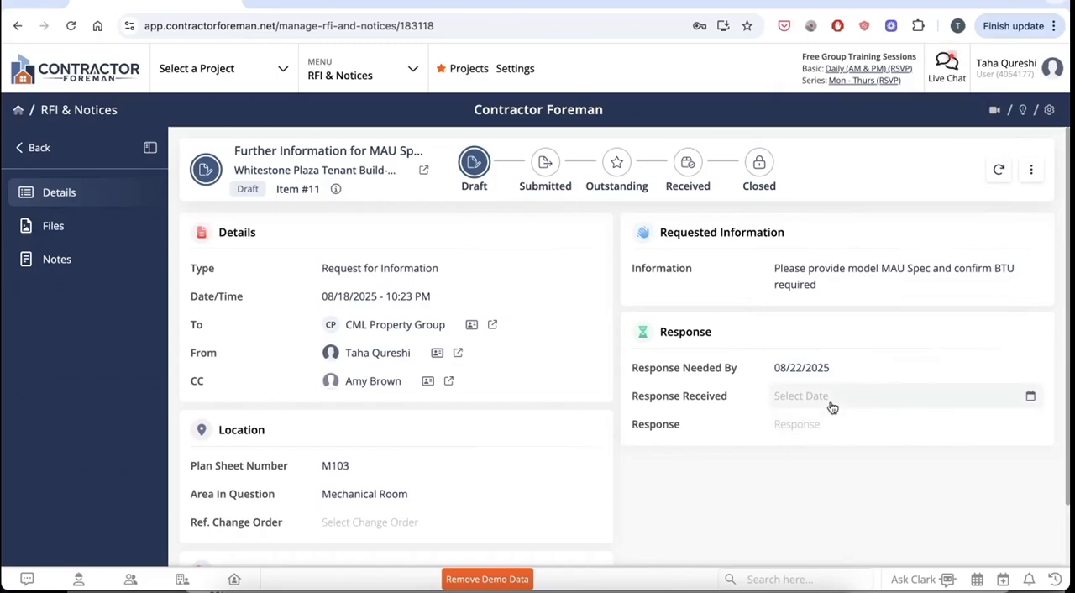
{"action": "left_click", "coordinate": [831, 408]}
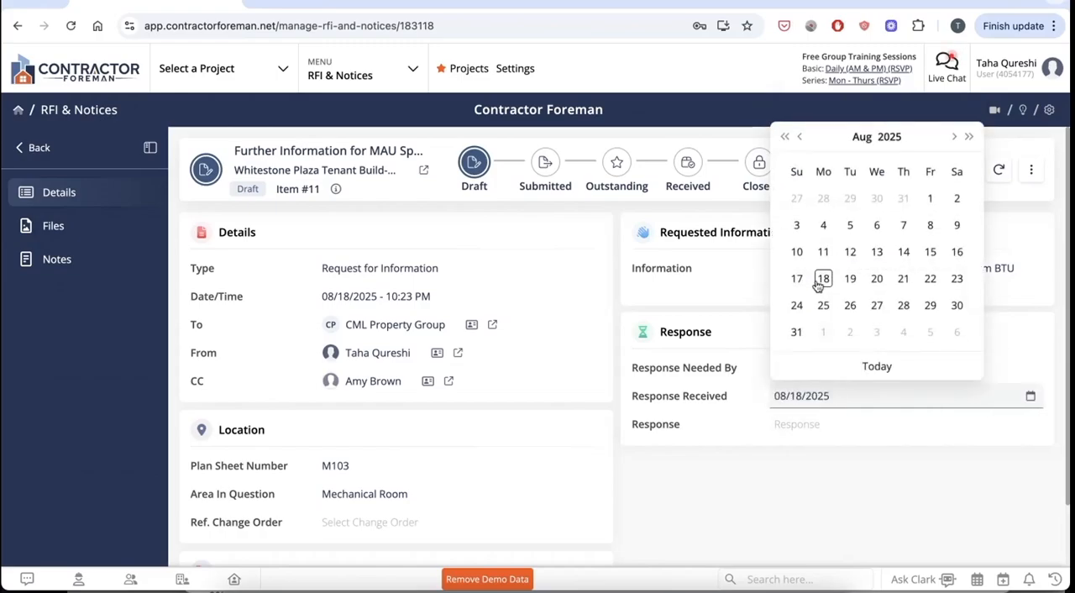
{"action": "left_click", "coordinate": [816, 461]}
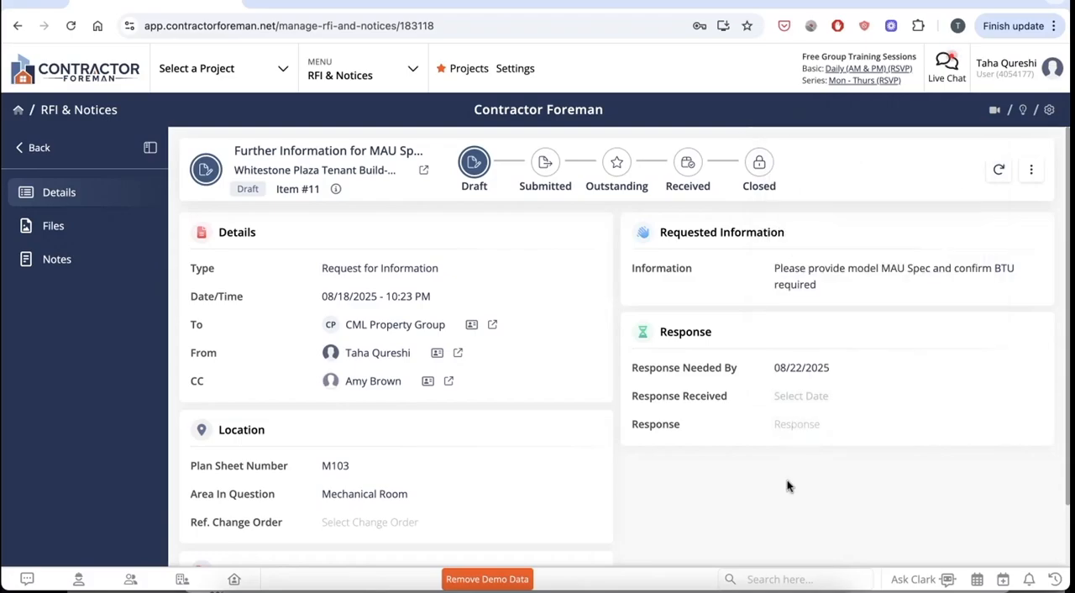
Attach MAU_Submittal_1755447399075.pdf from the Downloads folder to the RFI's files.
{"action": "left_click", "coordinate": [84, 231]}
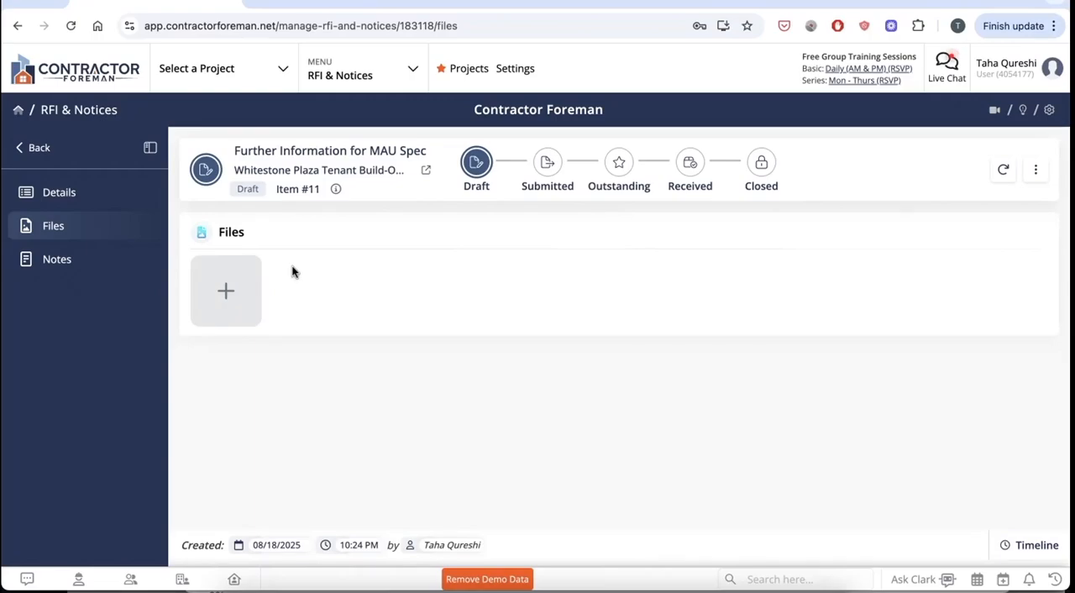
{"action": "left_click", "coordinate": [224, 289]}
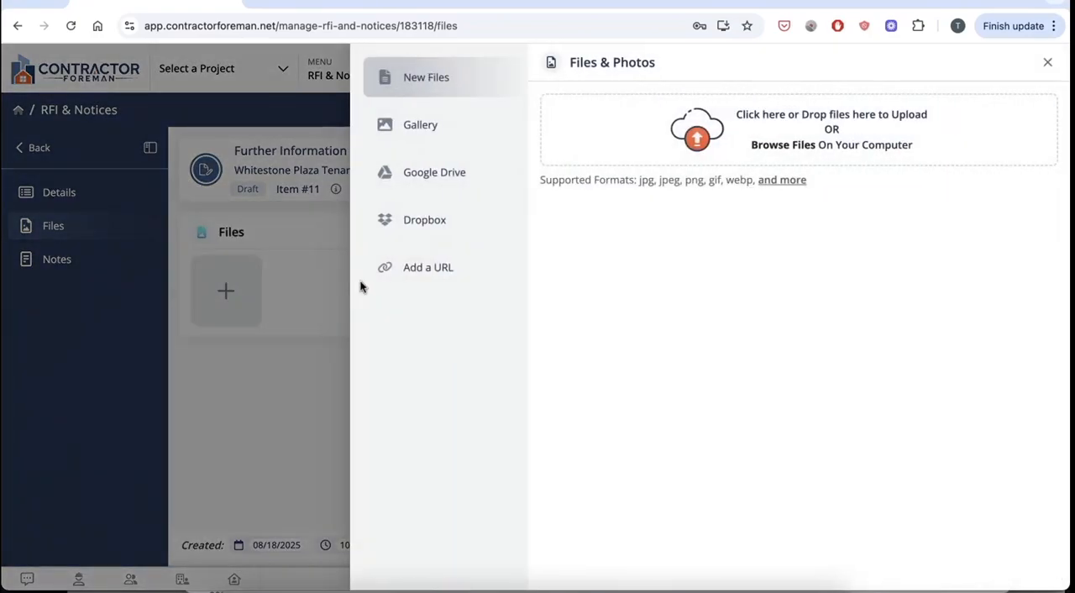
{"action": "left_click", "coordinate": [697, 138]}
{"action": "left_click", "coordinate": [300, 222]}
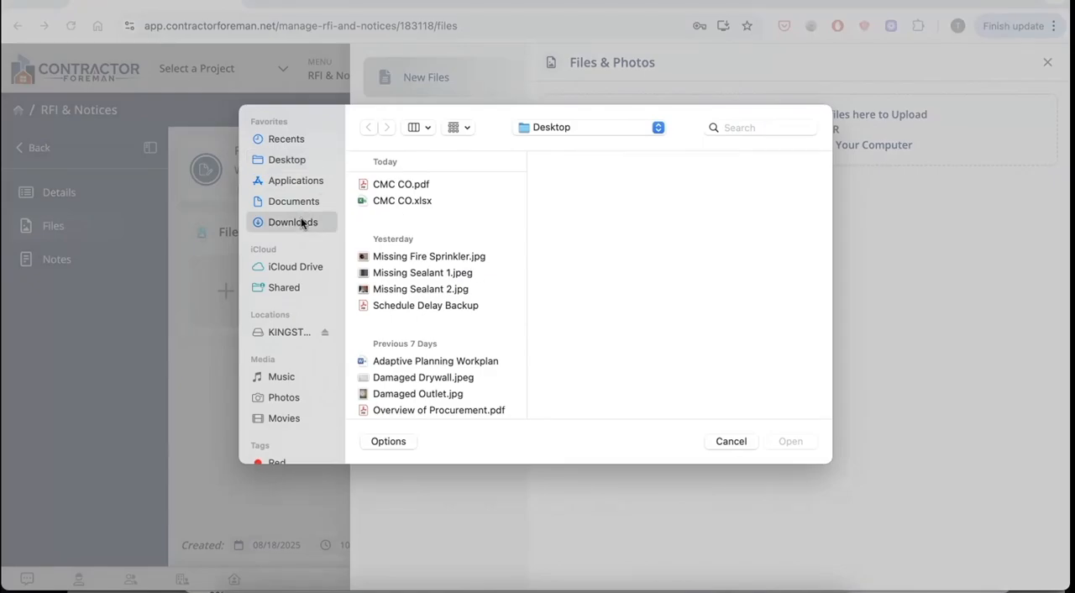
{"action": "left_click", "coordinate": [410, 323]}
{"action": "double_click", "coordinate": [410, 322]}
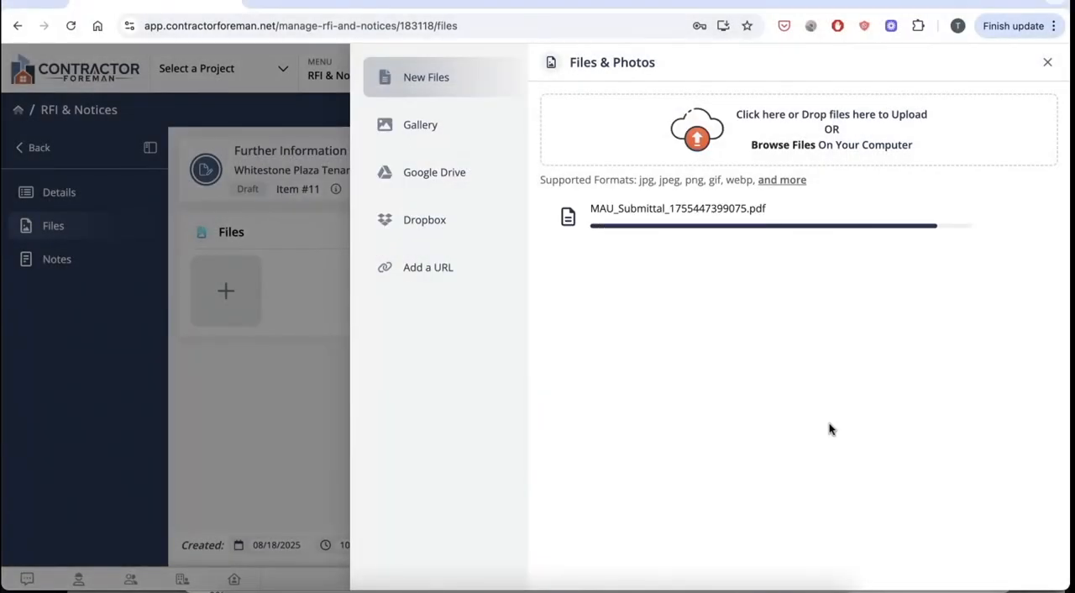
{"action": "left_click", "coordinate": [816, 567]}
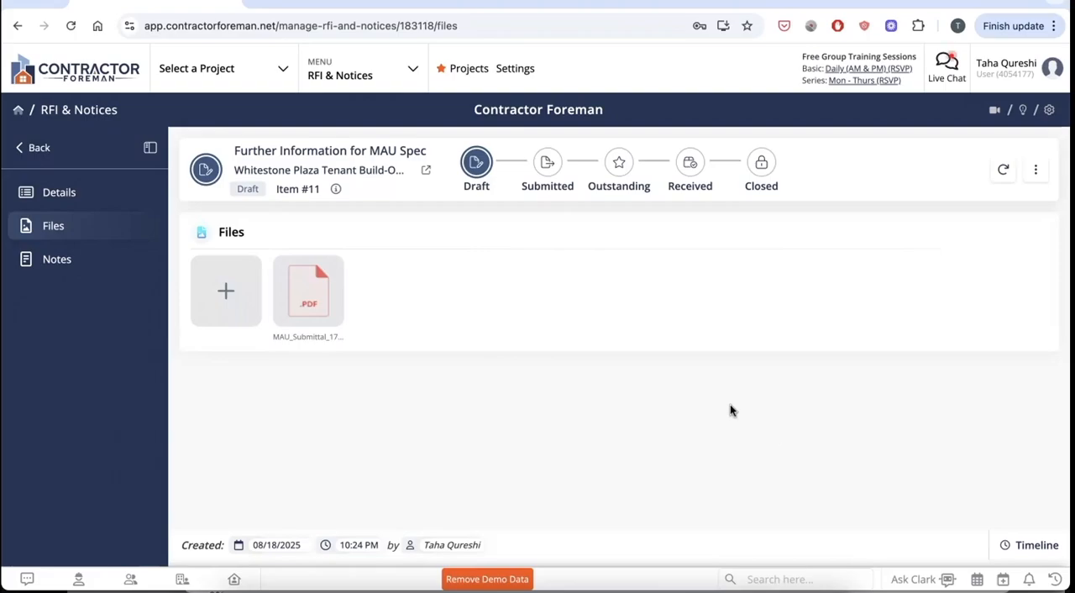
Check the RFI's notes section and preview the RFI as a PDF, including its attachments.
{"action": "left_click", "coordinate": [90, 268]}
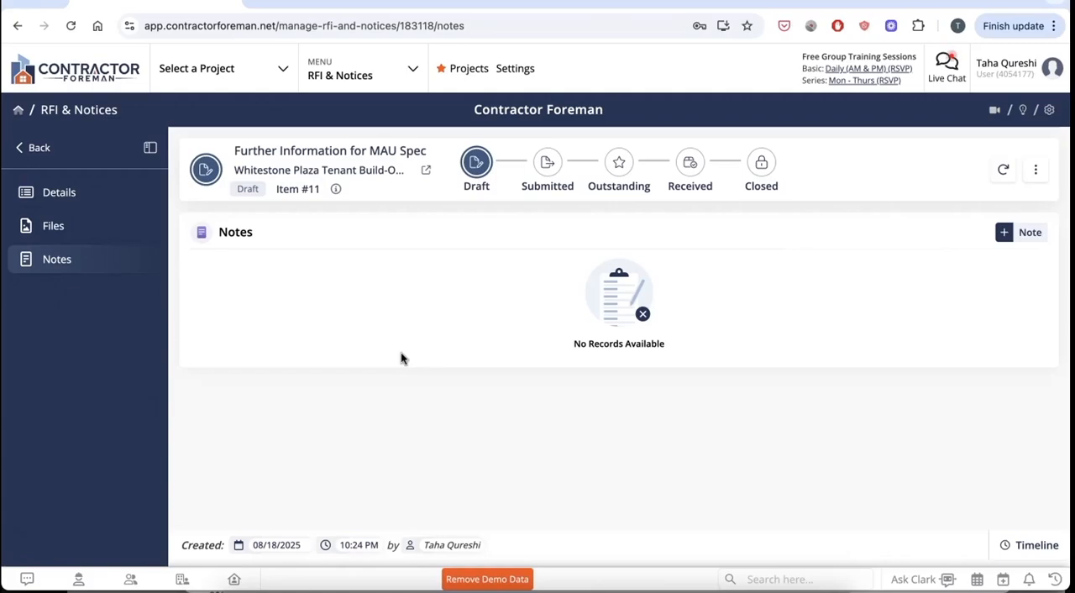
{"action": "left_click", "coordinate": [97, 193]}
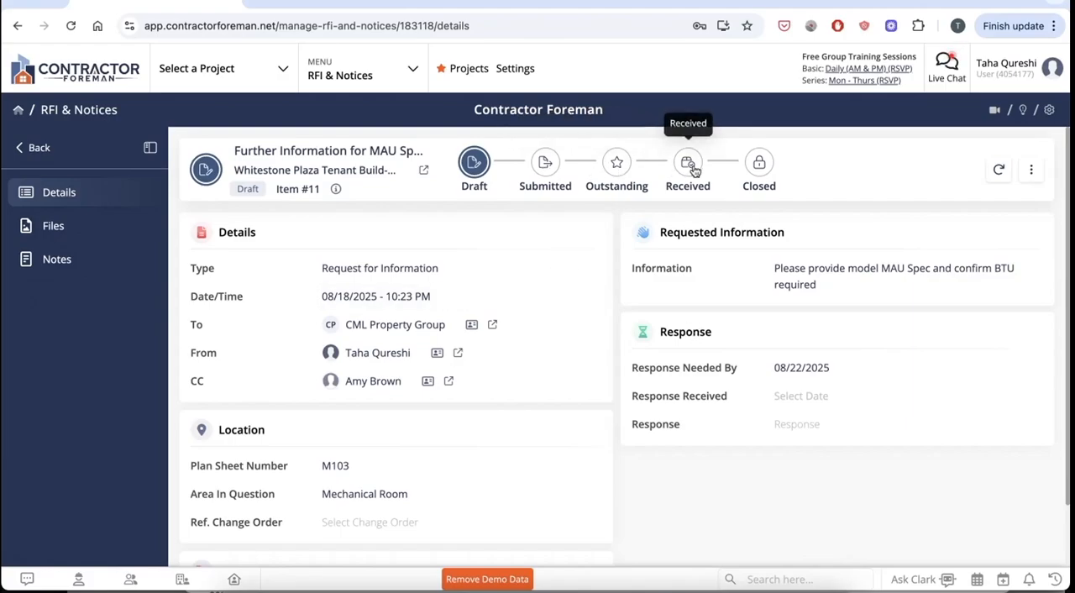
{"action": "left_click", "coordinate": [1031, 168]}
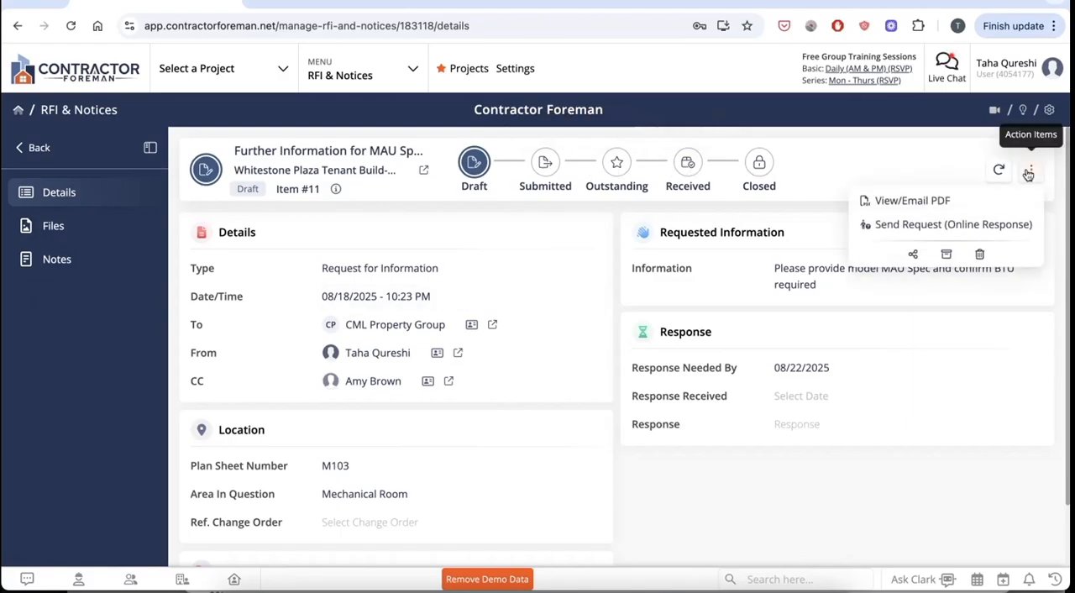
{"action": "left_click", "coordinate": [986, 200]}
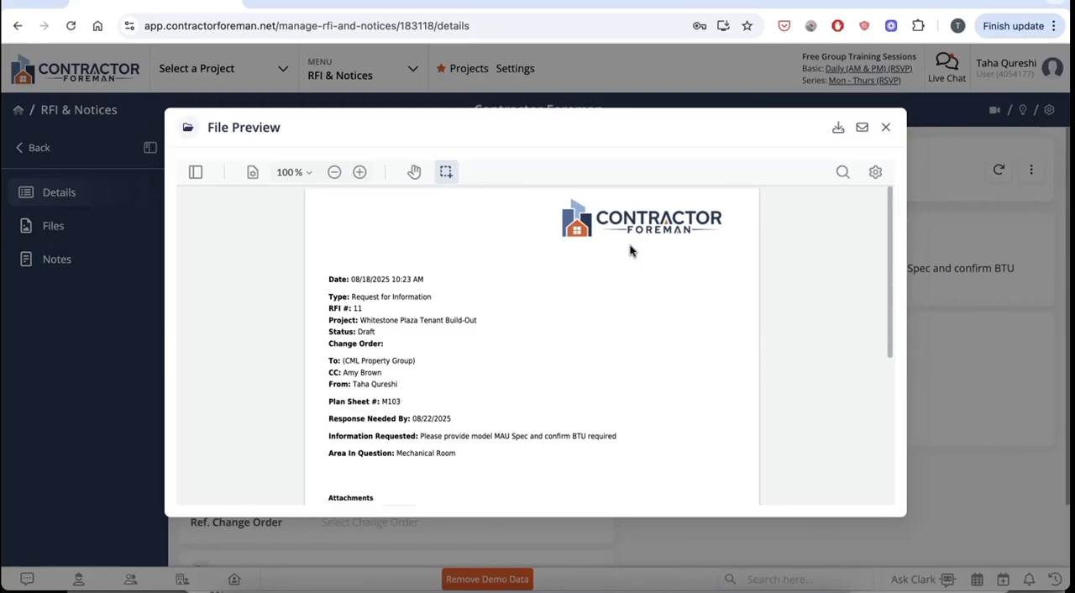
{"action": "scroll", "coordinate": [632, 251], "scroll_direction": "down", "scroll_amount": 3}
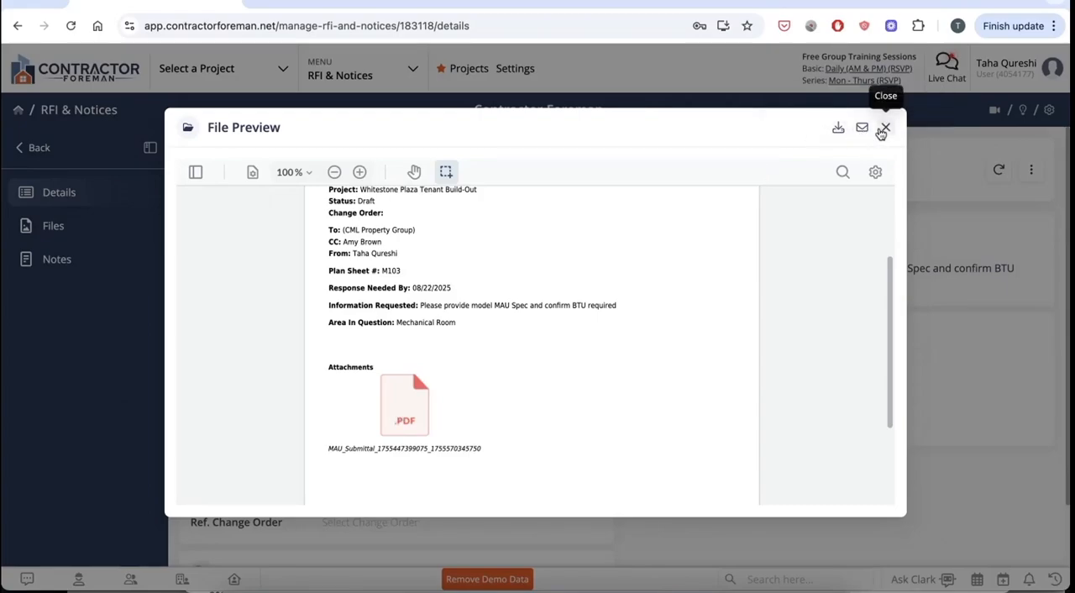
{"action": "left_click", "coordinate": [885, 127]}
Replace CML Property Group as the RFI's To contact with the employee already listed as the sender, and save the selection.
{"action": "left_click", "coordinate": [1031, 170]}
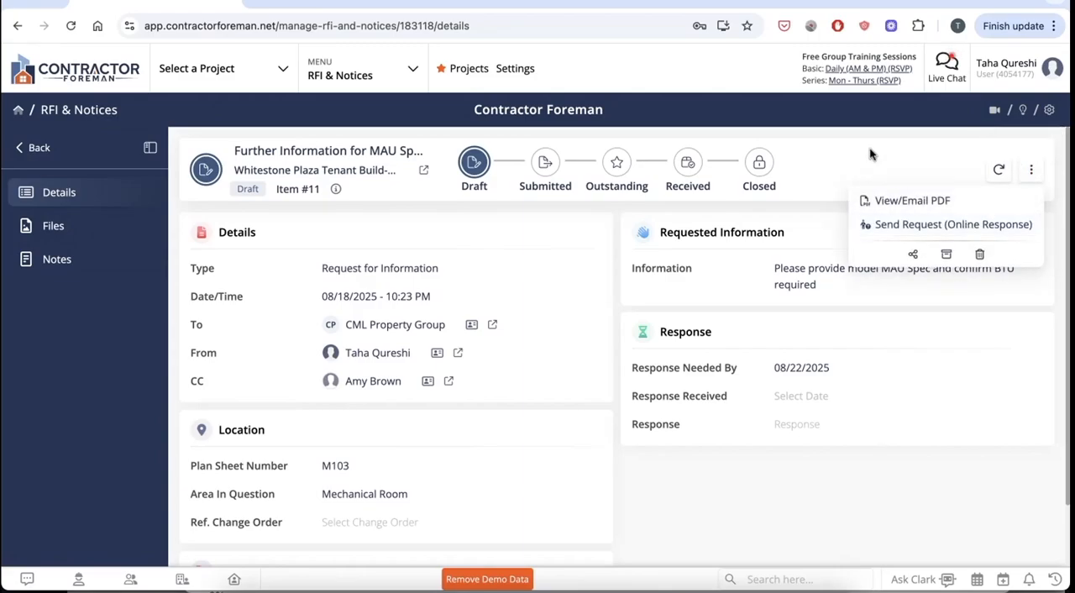
{"action": "left_click", "coordinate": [824, 179]}
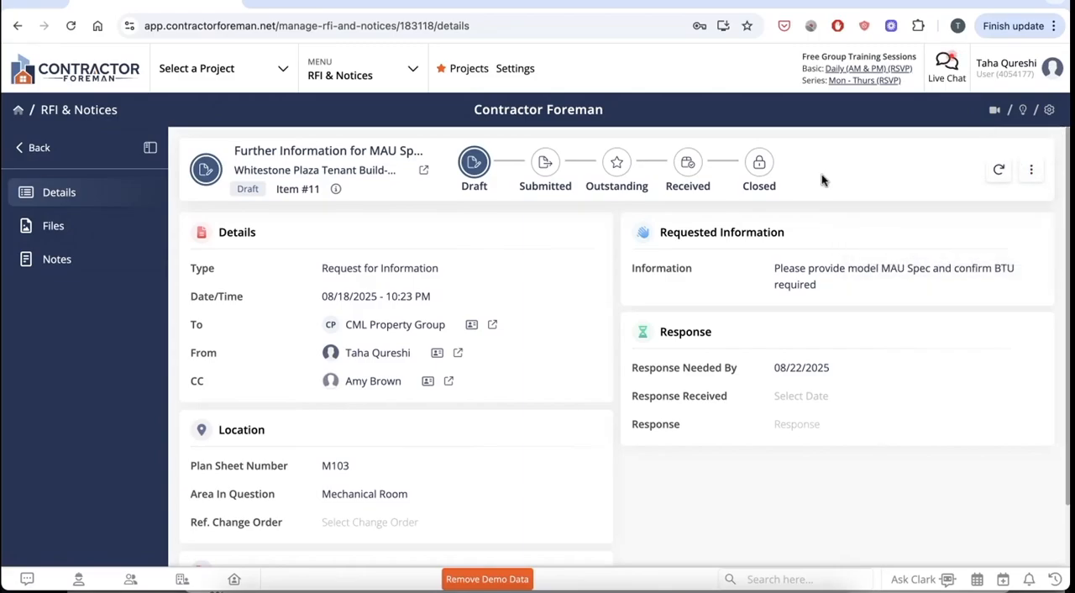
{"action": "left_click", "coordinate": [404, 329]}
{"action": "left_click", "coordinate": [276, 178]}
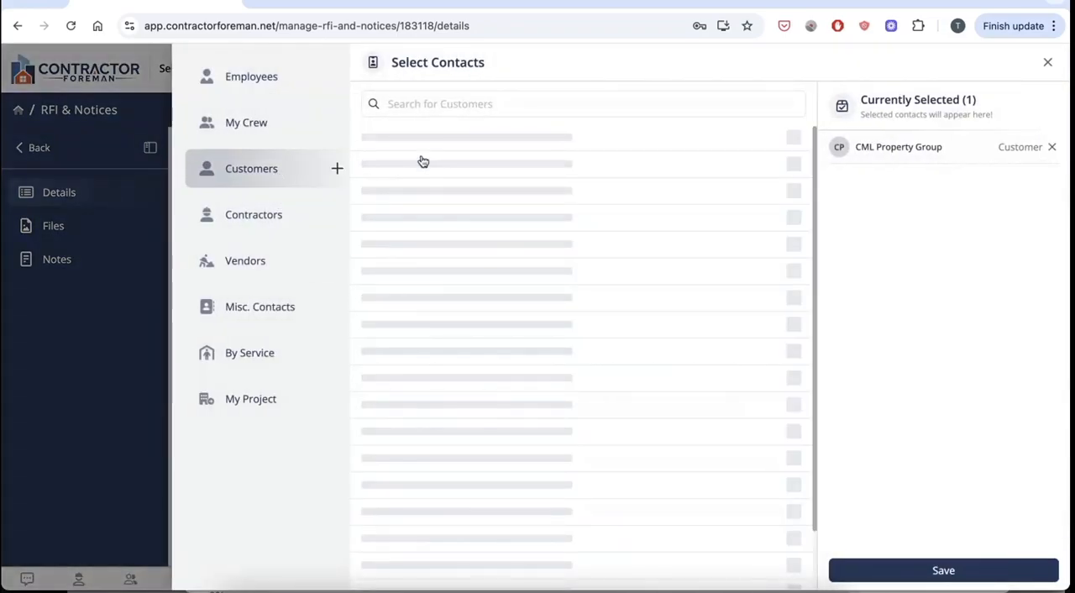
{"action": "left_click", "coordinate": [248, 79]}
{"action": "left_click", "coordinate": [413, 347]}
{"action": "left_click", "coordinate": [1051, 147]}
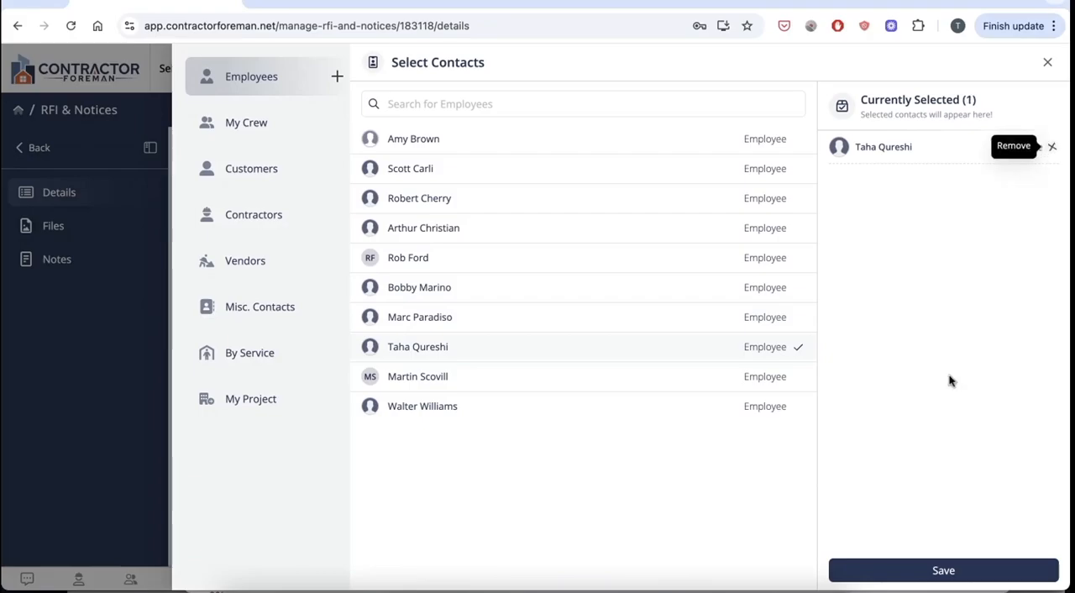
{"action": "left_click", "coordinate": [943, 570]}
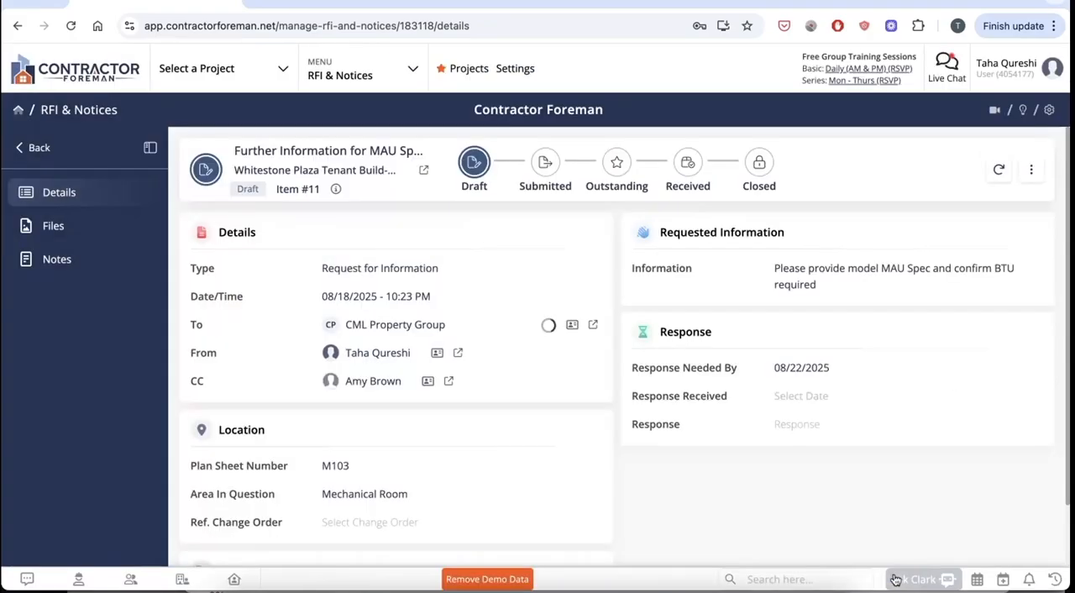
Send the RFI to its recipient as a request for an online response.
{"action": "left_click", "coordinate": [1035, 169]}
{"action": "left_click", "coordinate": [933, 225]}
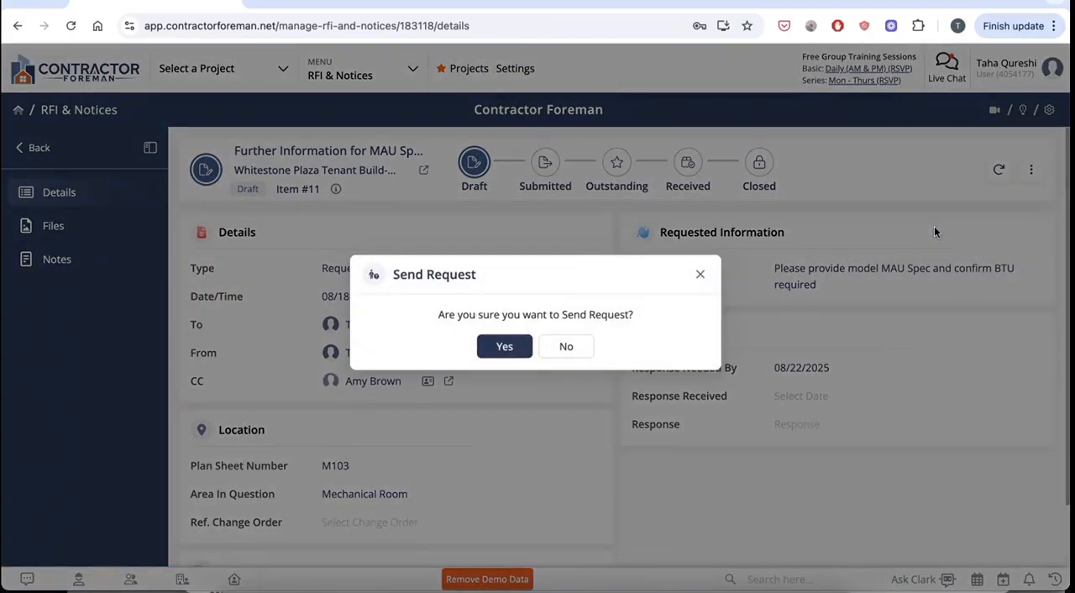
{"action": "left_click", "coordinate": [495, 347]}
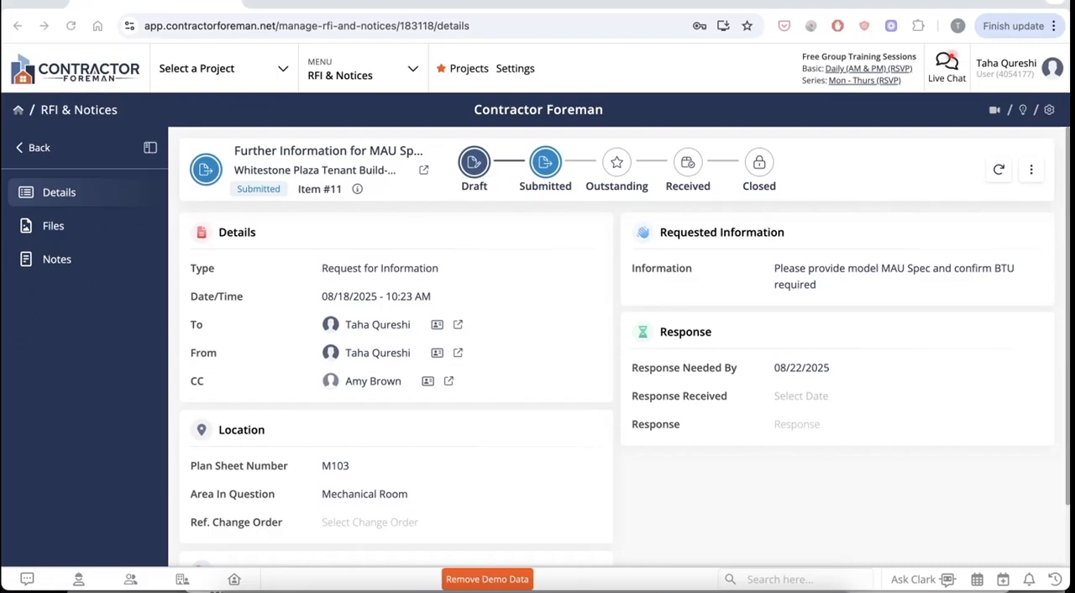
Review the RFI's online response page and submit the response "please use attached PDF that was suggested".
{"action": "left_click", "coordinate": [422, 171]}
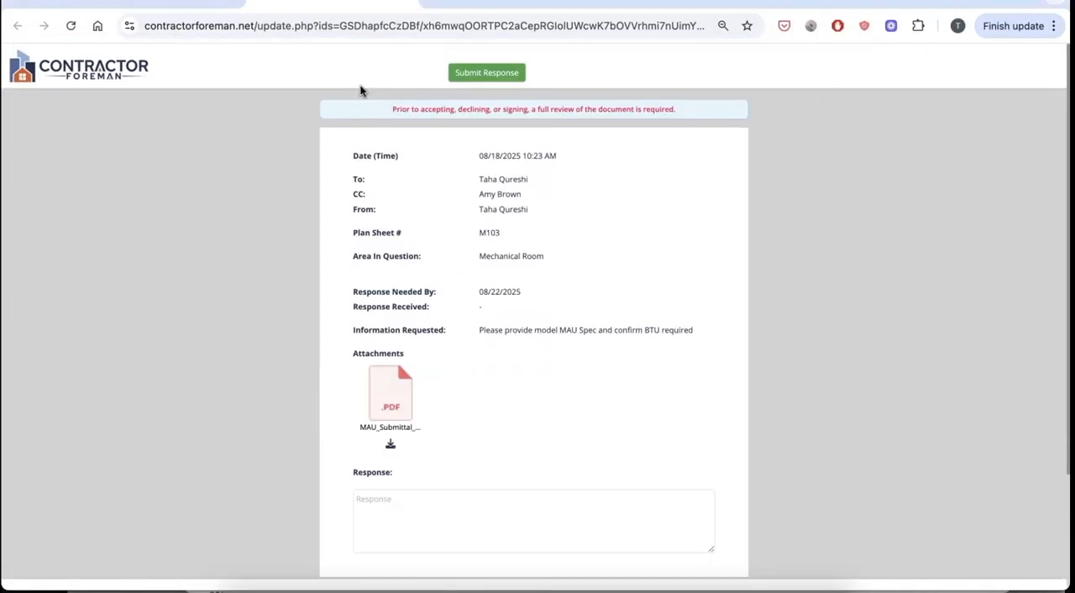
{"action": "scroll", "coordinate": [454, 192], "scroll_direction": "down", "scroll_amount": 1}
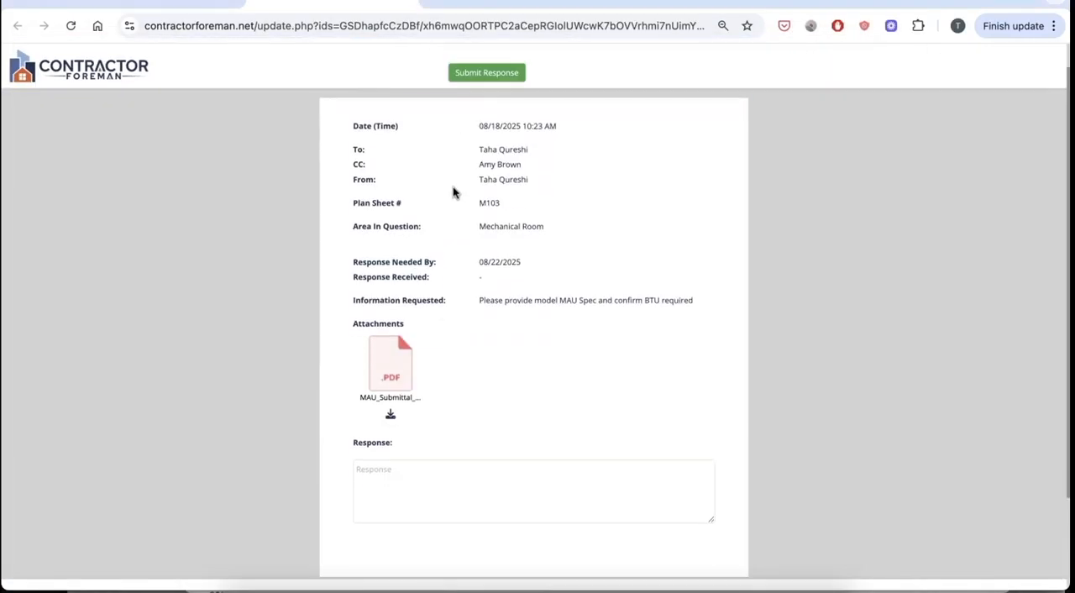
{"action": "scroll", "coordinate": [454, 192], "scroll_direction": "up", "scroll_amount": 1}
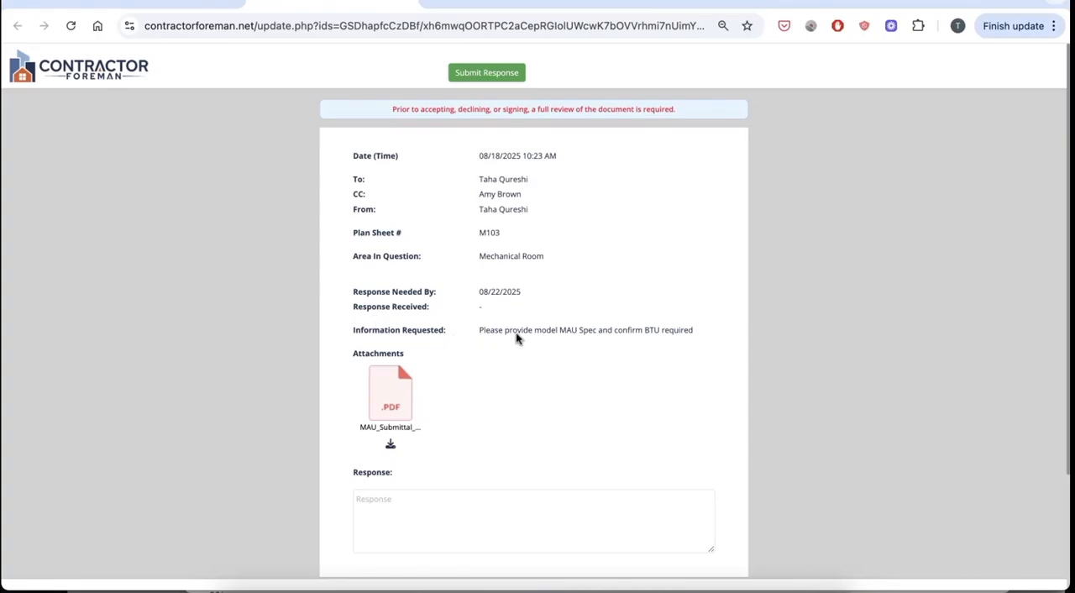
{"action": "scroll", "coordinate": [404, 348], "scroll_direction": "down", "scroll_amount": 2}
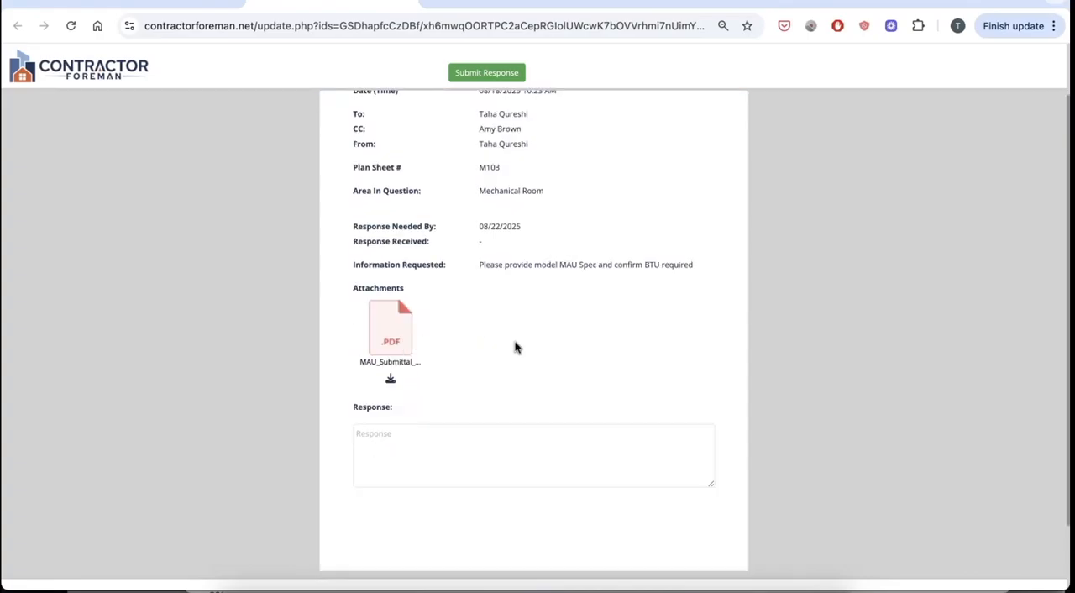
{"action": "left_click", "coordinate": [465, 446]}
{"action": "type", "text": "please use attached PDF that was suggested"}
{"action": "scroll", "coordinate": [498, 341], "scroll_direction": "down", "scroll_amount": 2}
{"action": "scroll", "coordinate": [498, 340], "scroll_direction": "up", "scroll_amount": 3}
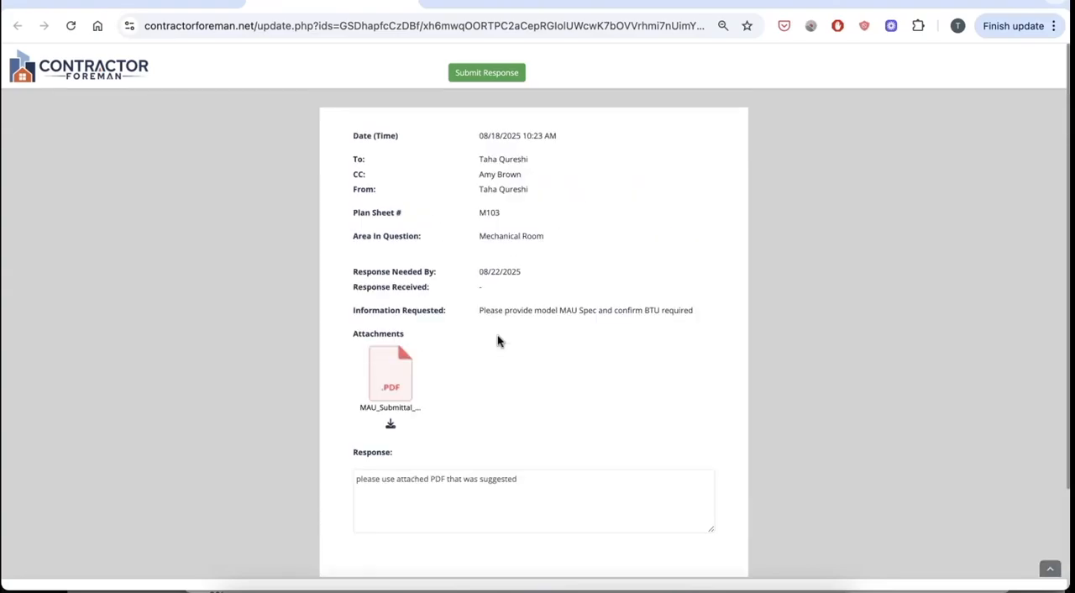
{"action": "left_click", "coordinate": [477, 80]}
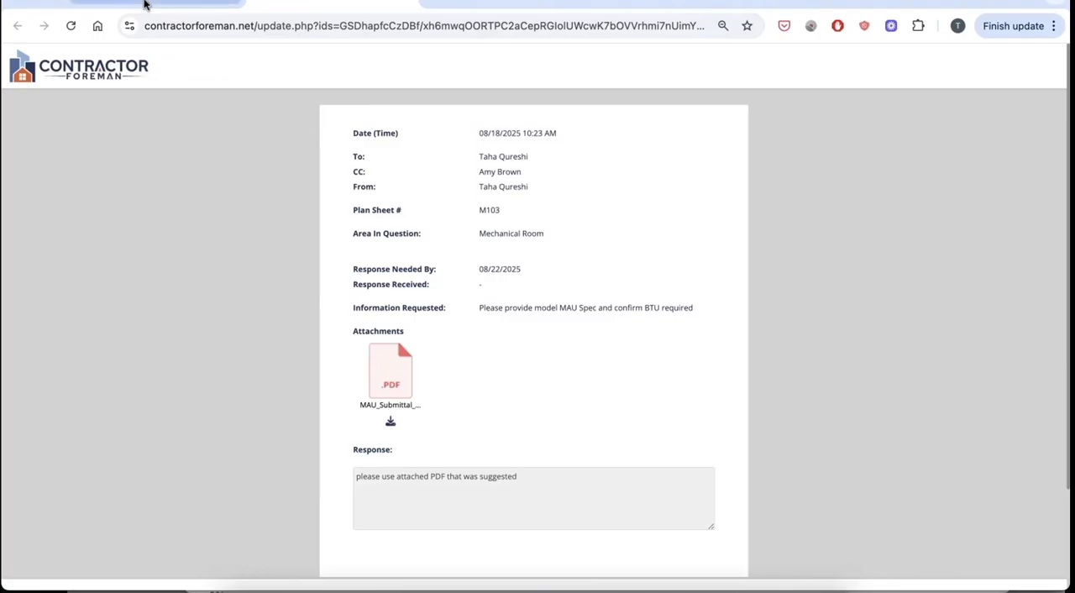
Reload the RFI's record to check its status and response, and return to the RFI & Notices overview.
{"action": "left_click", "coordinate": [145, 5]}
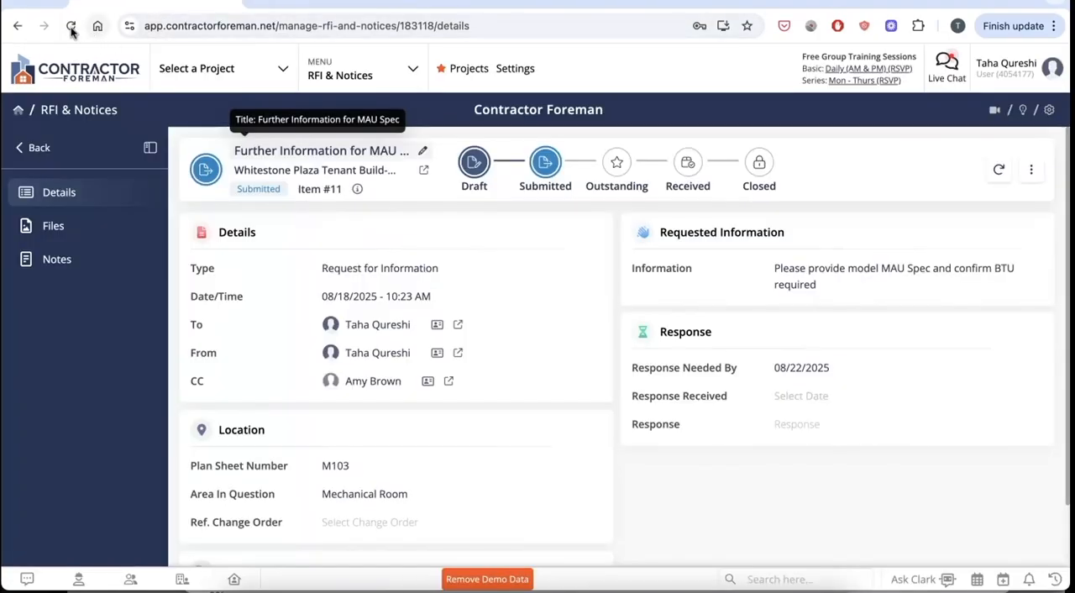
{"action": "left_click", "coordinate": [71, 26]}
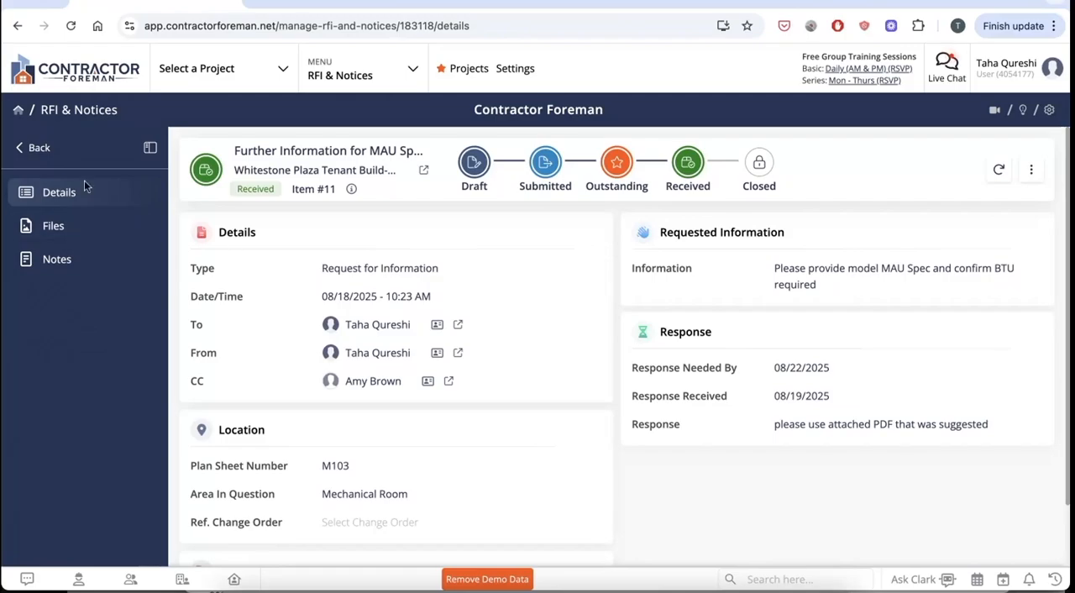
{"action": "left_click", "coordinate": [38, 148]}
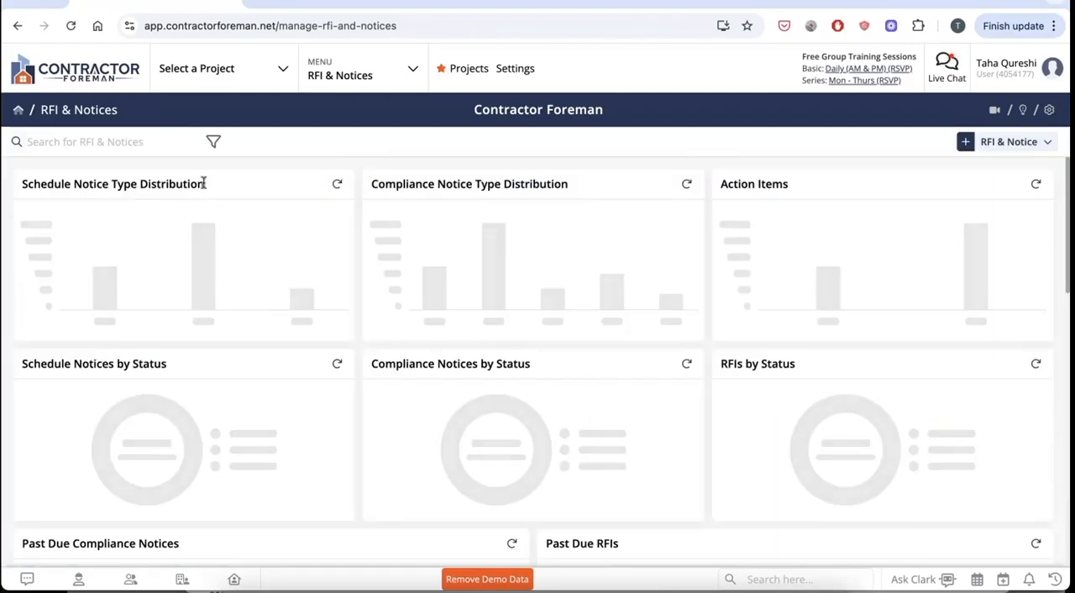
Start a schedule notice for the Whitestone Plaza Tenant Build-Out project titled "Weather Delay due to Snow Storm".
{"action": "left_click", "coordinate": [1024, 152]}
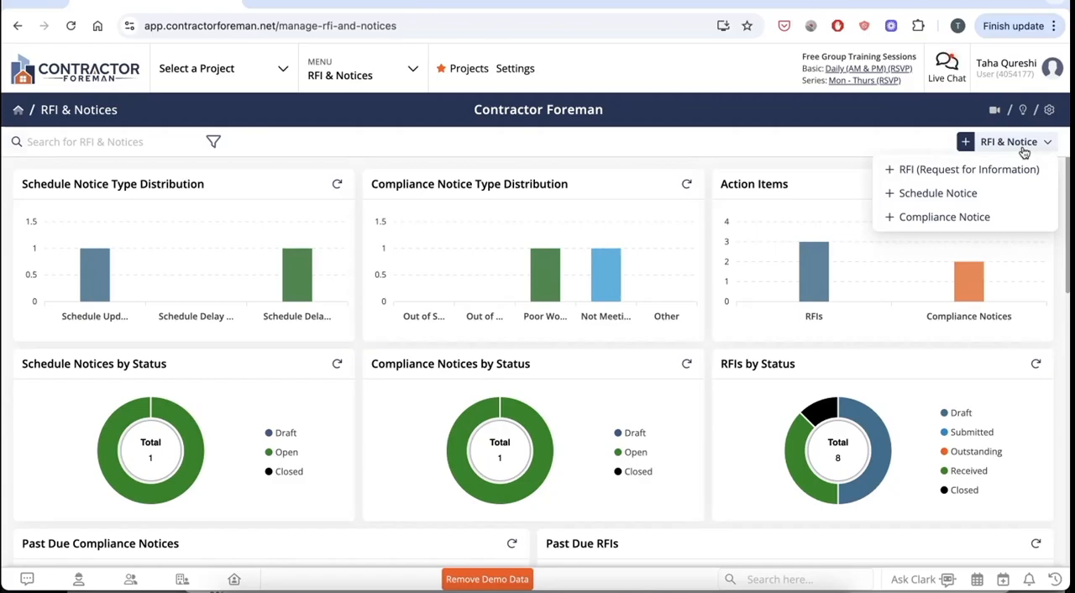
{"action": "left_click", "coordinate": [927, 202]}
{"action": "left_click", "coordinate": [754, 140]}
{"action": "left_click", "coordinate": [684, 183]}
{"action": "left_click", "coordinate": [692, 182]}
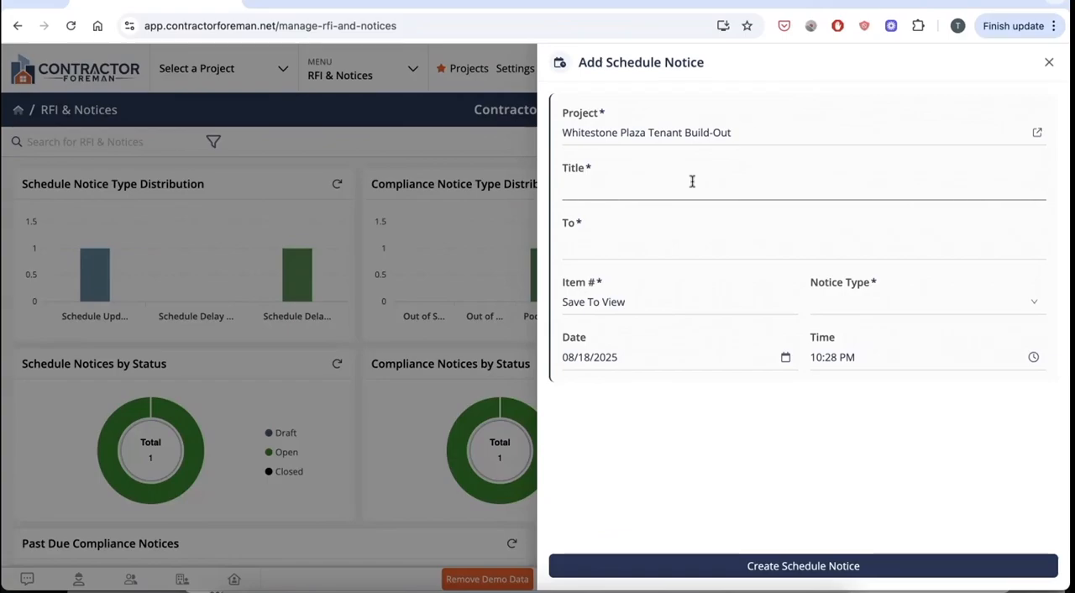
{"action": "type", "text": "Weather Delay due "}
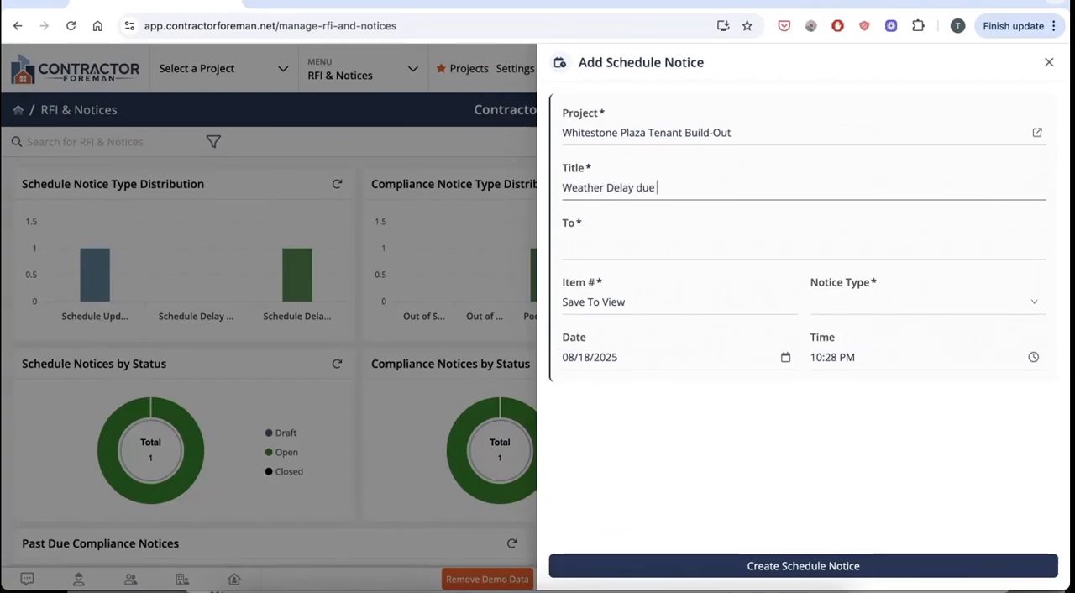
{"action": "type", "text": "to Snow Storm"}
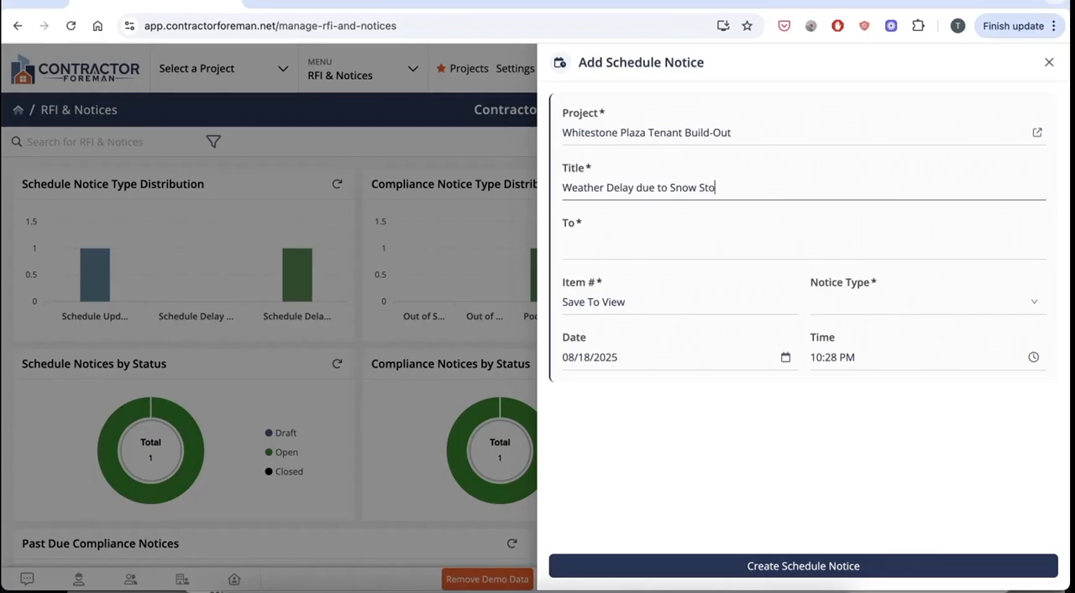
Address the schedule notice to the customer CML Property Group.
{"action": "left_click", "coordinate": [644, 246]}
{"action": "left_click", "coordinate": [311, 168]}
{"action": "left_click", "coordinate": [470, 139]}
{"action": "left_click", "coordinate": [874, 571]}
Set the notice type to Schedule Delay by Weather and create the schedule notice.
{"action": "left_click", "coordinate": [859, 305]}
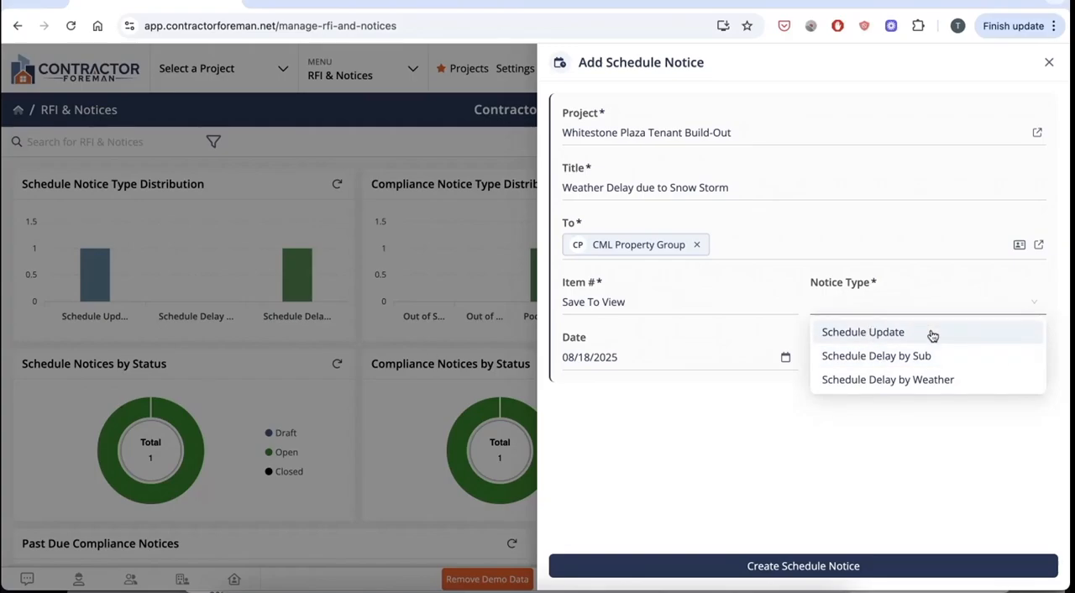
{"action": "left_click", "coordinate": [960, 382]}
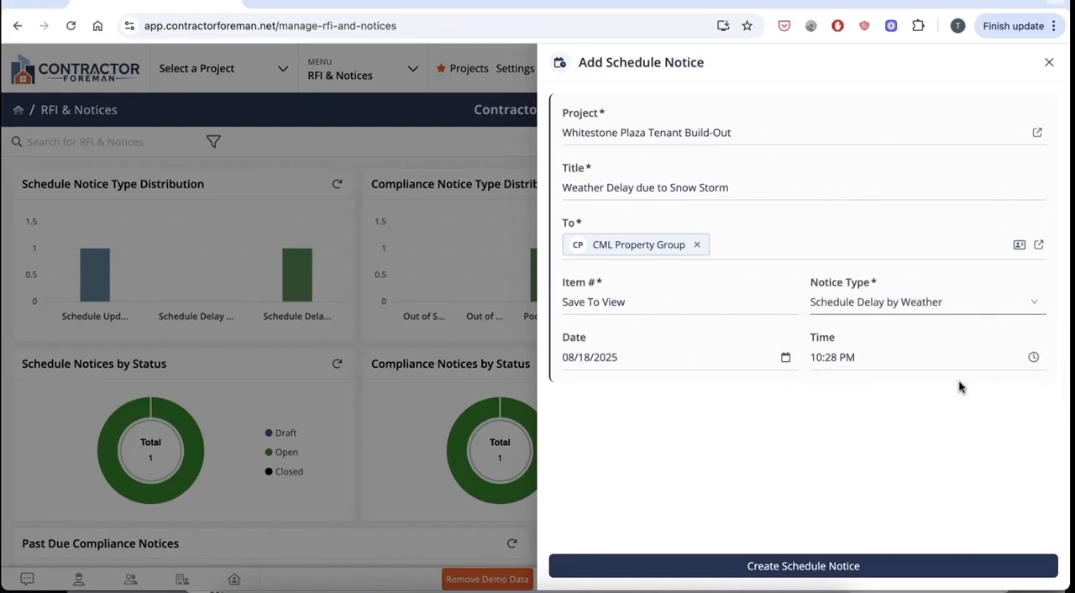
{"action": "left_click", "coordinate": [852, 561]}
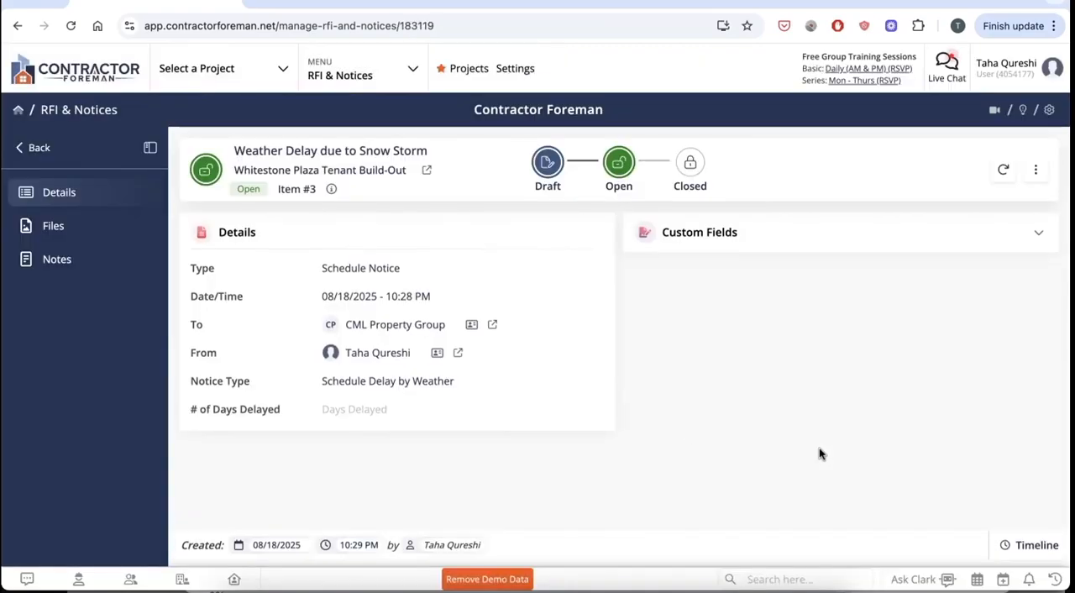
Set the schedule notice's number of days delayed to 1.
{"action": "left_click", "coordinate": [420, 409]}
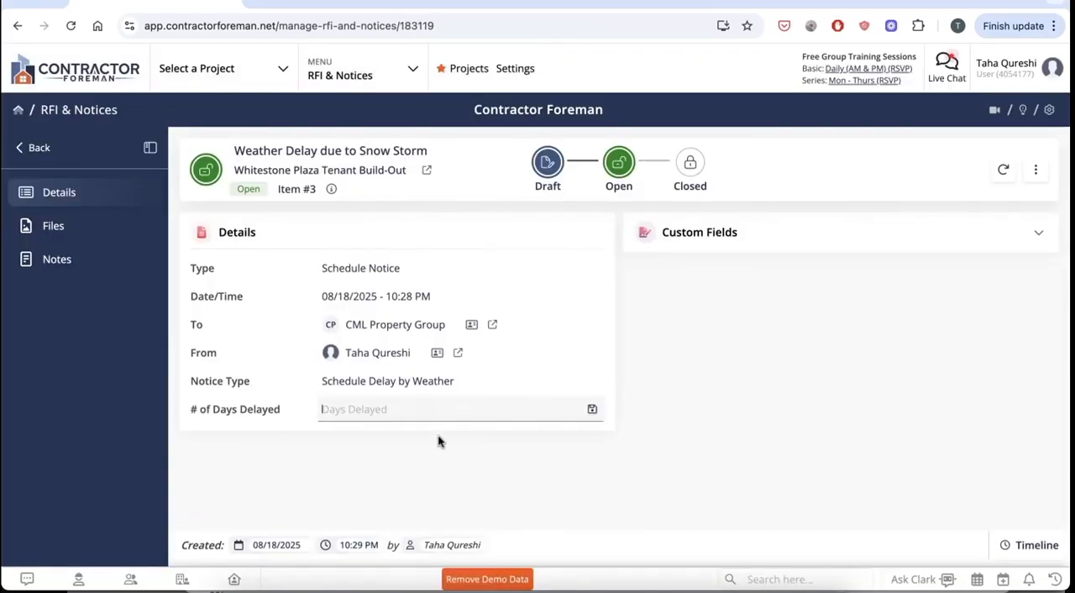
{"action": "type", "text": "1"}
{"action": "left_click", "coordinate": [732, 335]}
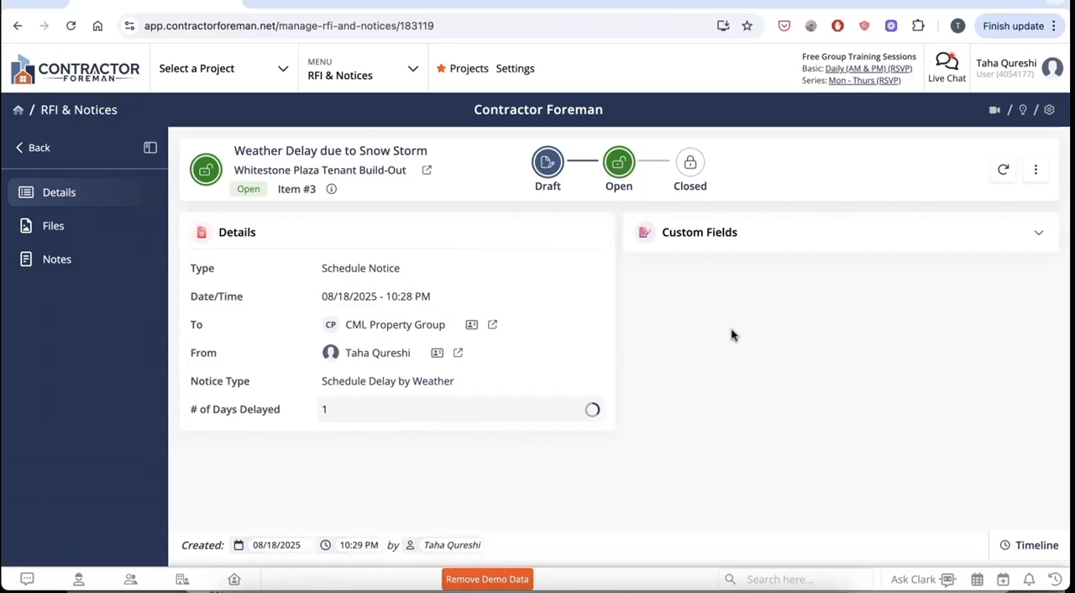
Look through the schedule notice's files and notes sections, and return to its details.
{"action": "left_click", "coordinate": [93, 238]}
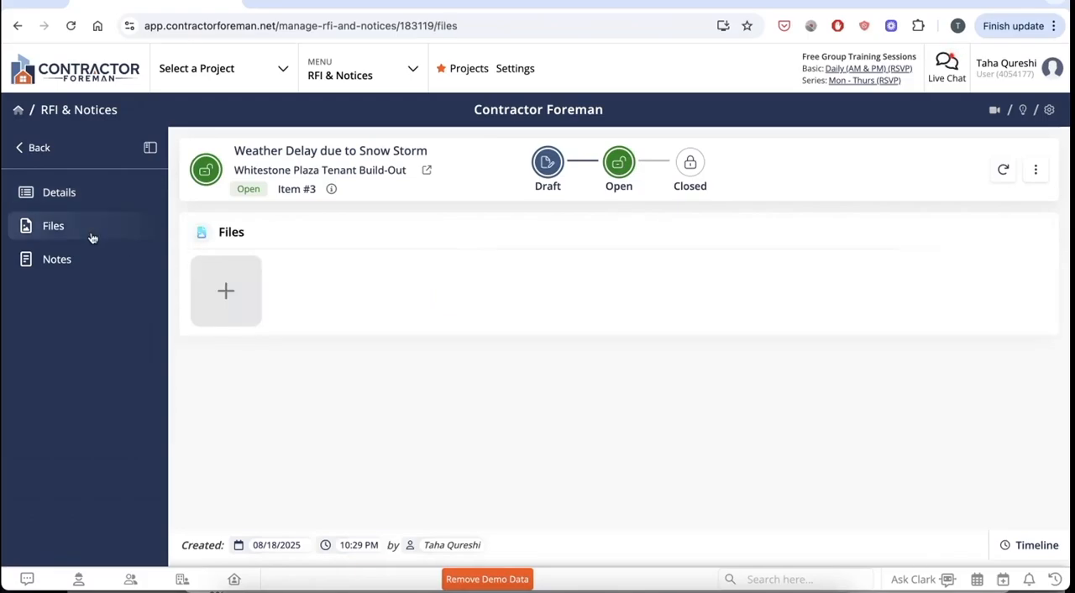
{"action": "left_click", "coordinate": [86, 258]}
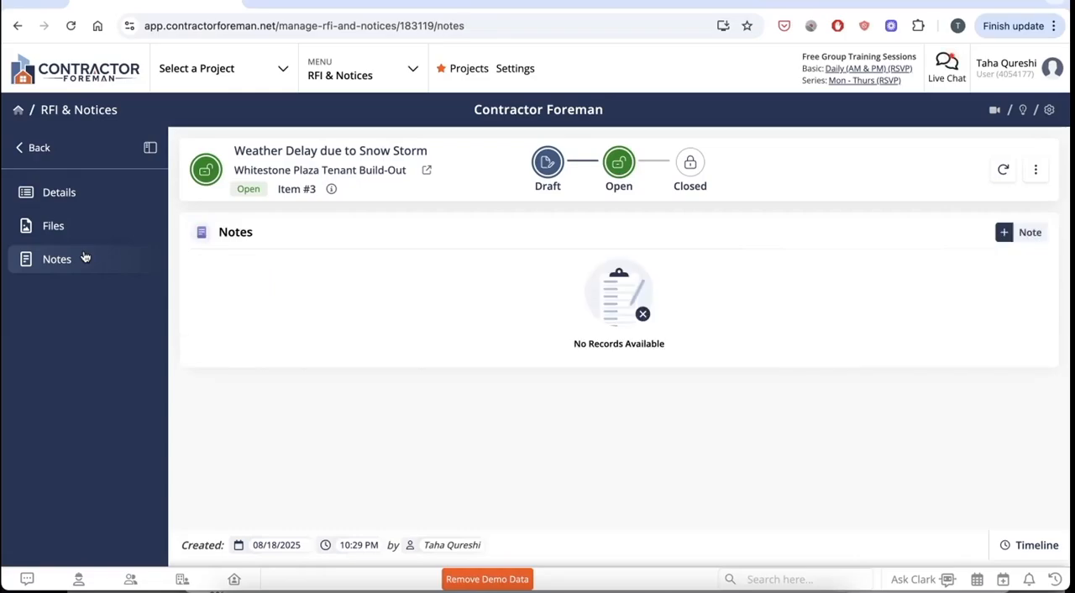
{"action": "left_click", "coordinate": [89, 193]}
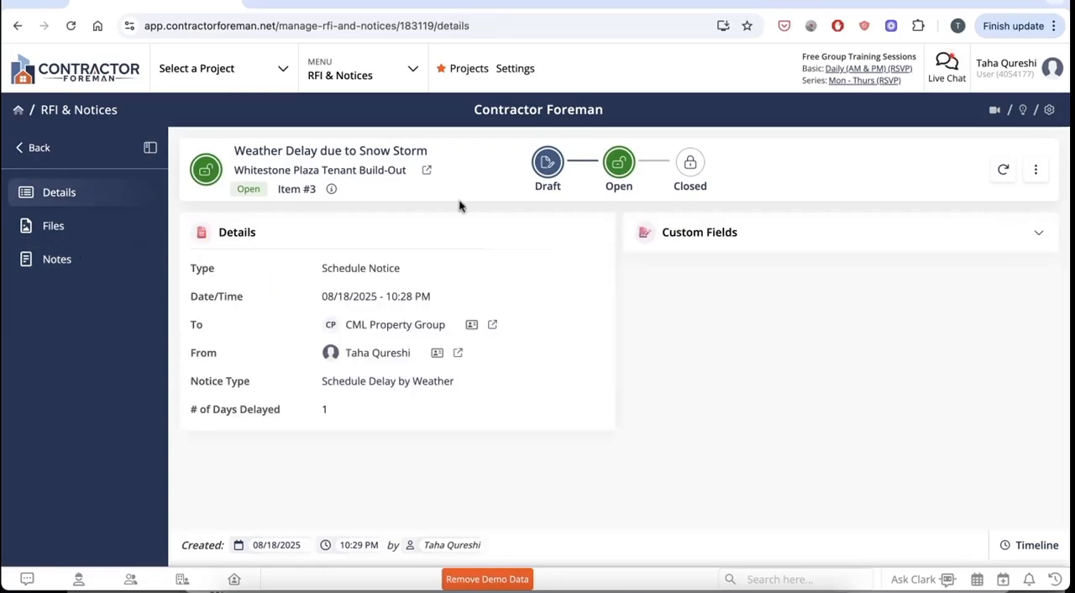
Preview the weather delay notice as a PDF, close the preview and return to the RFI & Notices overview.
{"action": "left_click", "coordinate": [1035, 169]}
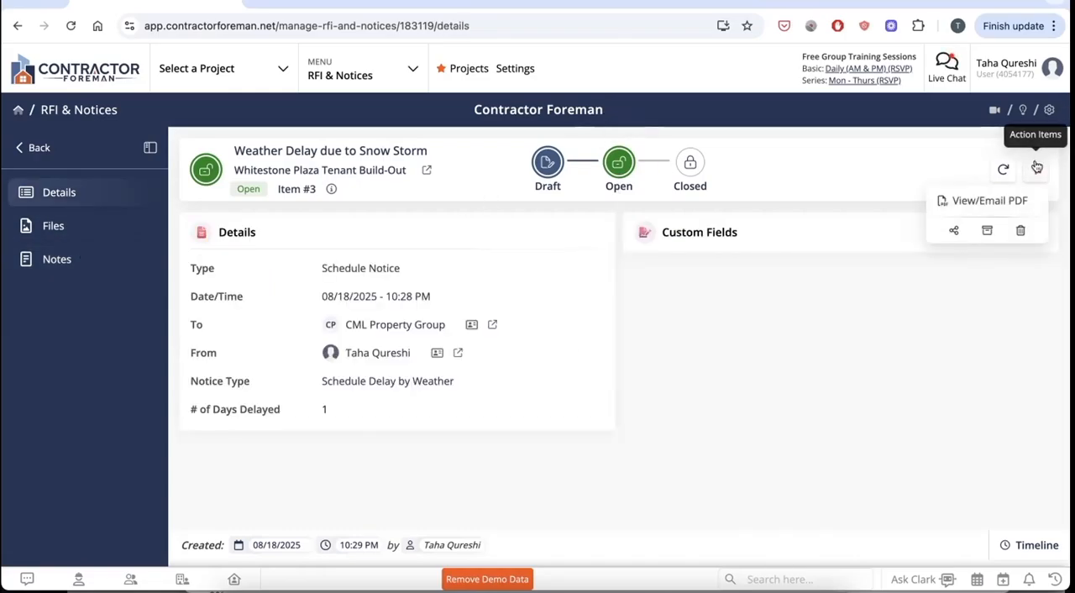
{"action": "left_click", "coordinate": [1013, 198]}
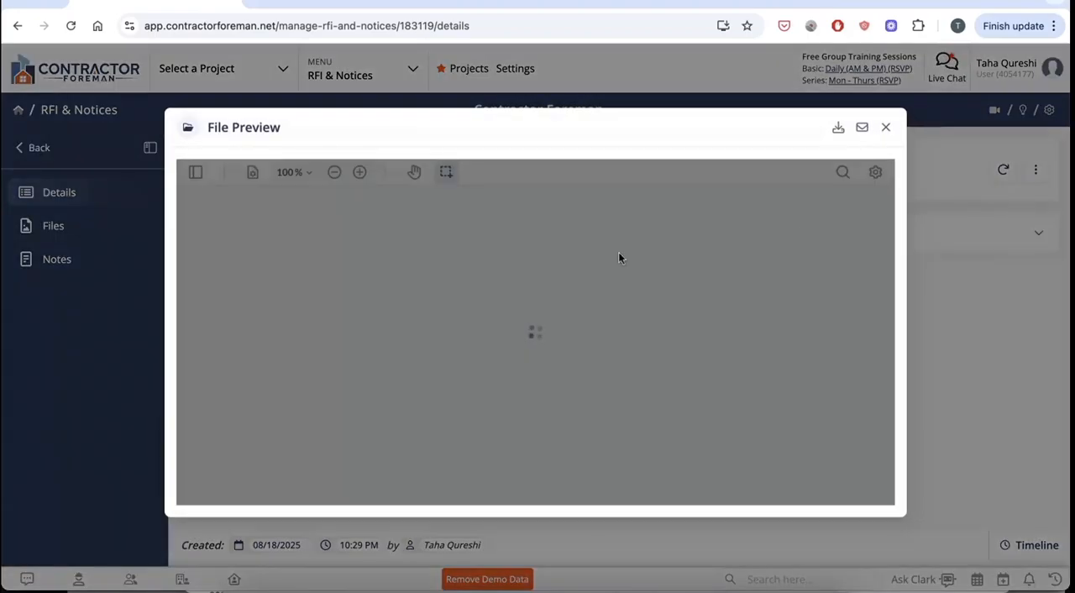
{"action": "scroll", "coordinate": [619, 257], "scroll_direction": "down", "scroll_amount": 10}
{"action": "scroll", "coordinate": [619, 258], "scroll_direction": "up", "scroll_amount": 10}
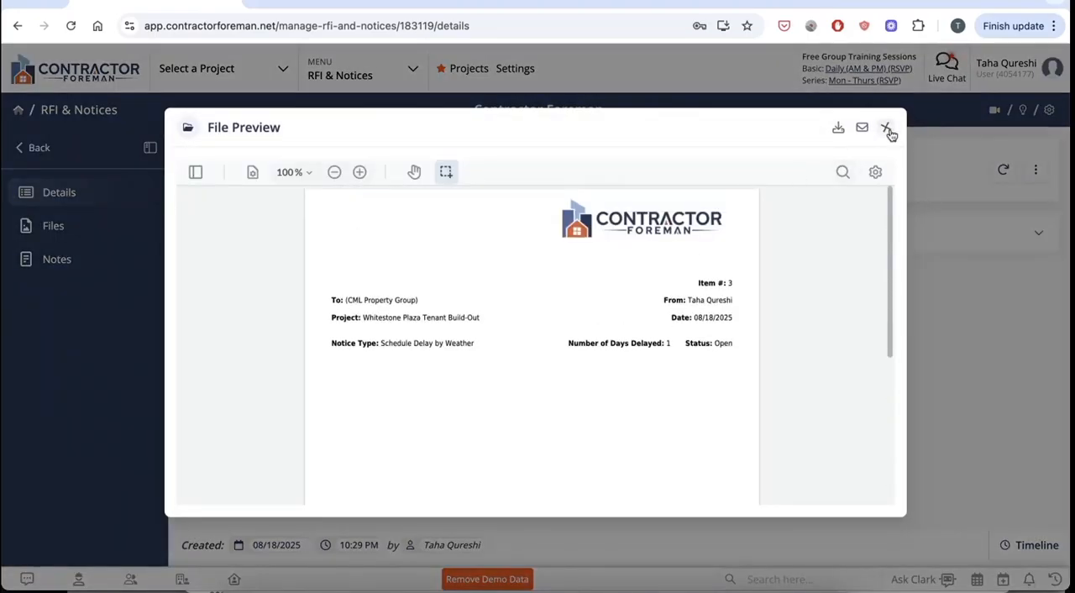
{"action": "left_click", "coordinate": [887, 129]}
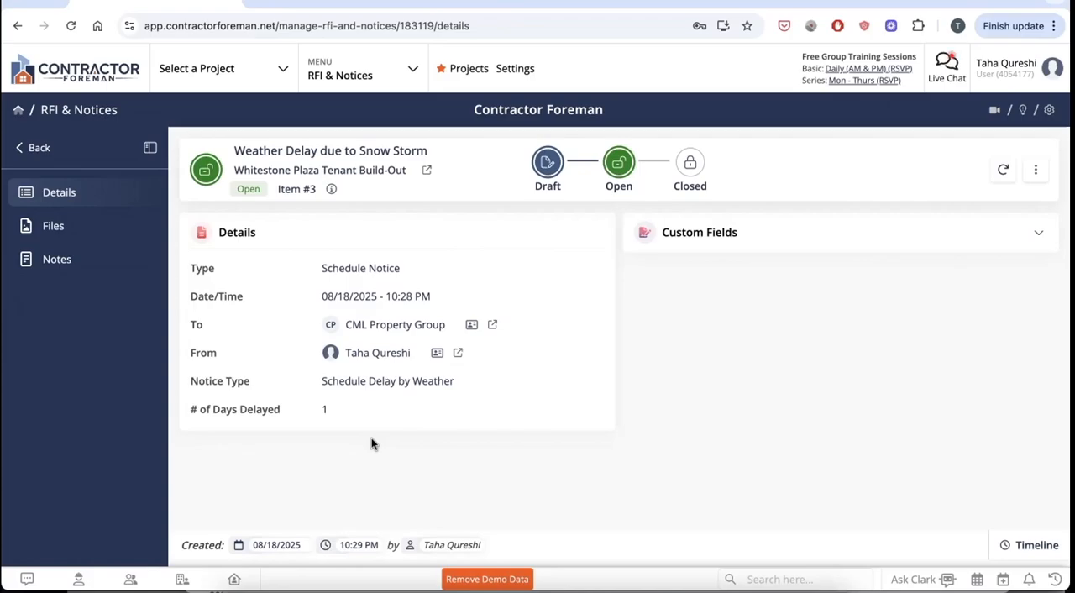
{"action": "left_click", "coordinate": [39, 149]}
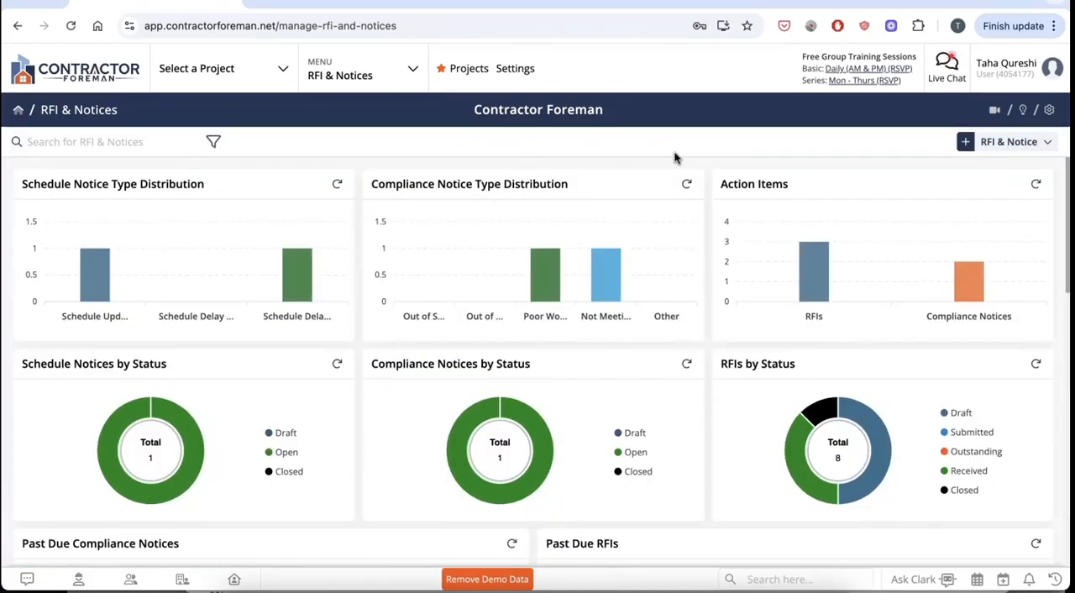
Start a compliance notice for the Whitestone Plaza Tenant Build-Out project.
{"action": "left_click", "coordinate": [998, 143]}
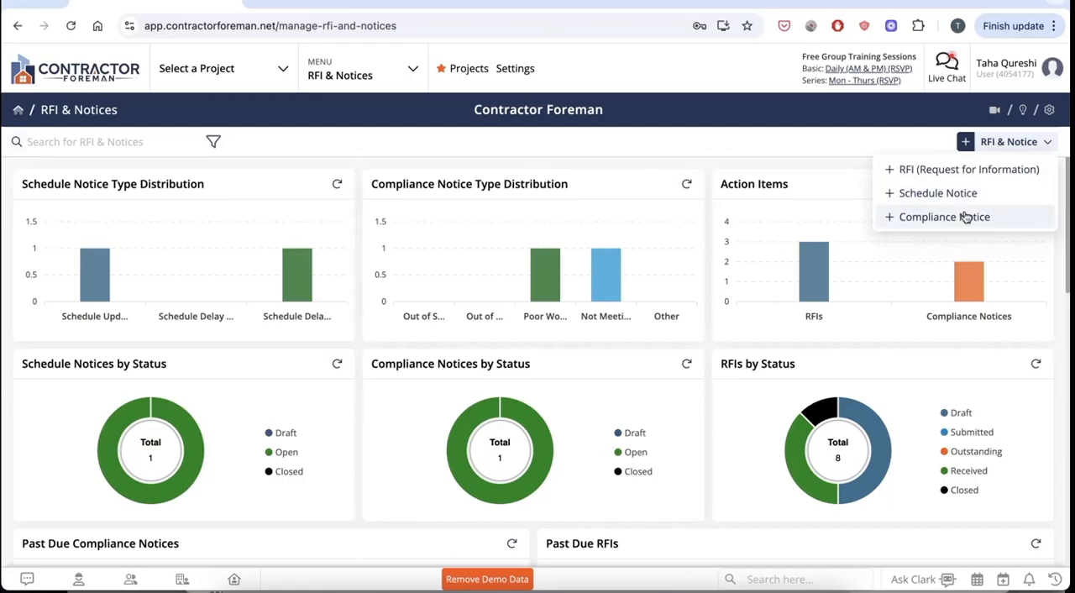
{"action": "left_click", "coordinate": [870, 212]}
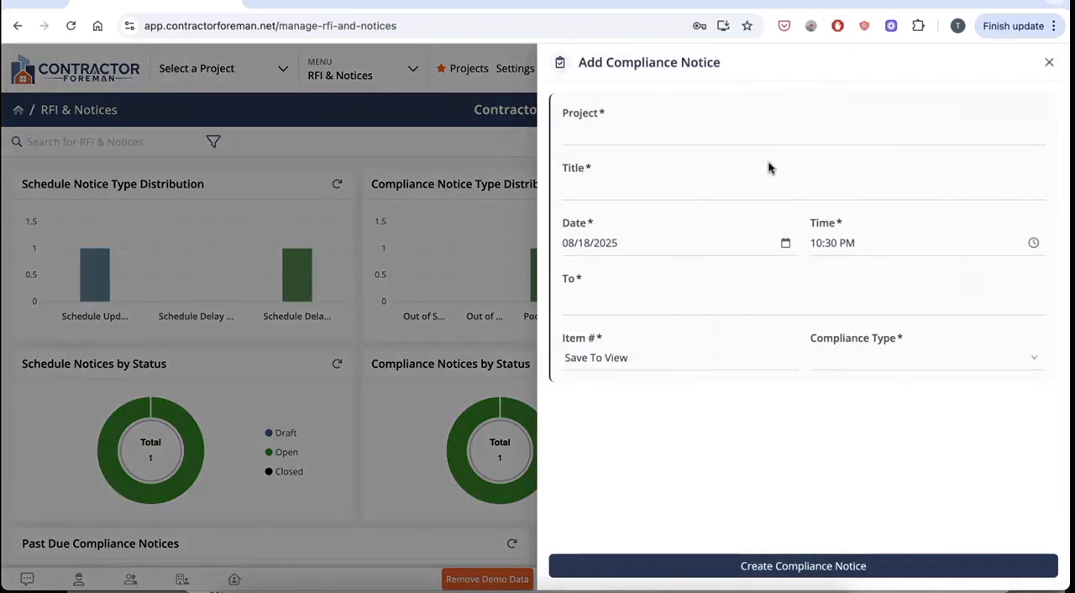
{"action": "left_click", "coordinate": [727, 137]}
{"action": "left_click", "coordinate": [599, 189]}
Title the compliance notice "Heat Pump not in Compliance with Spec".
{"action": "left_click", "coordinate": [642, 181]}
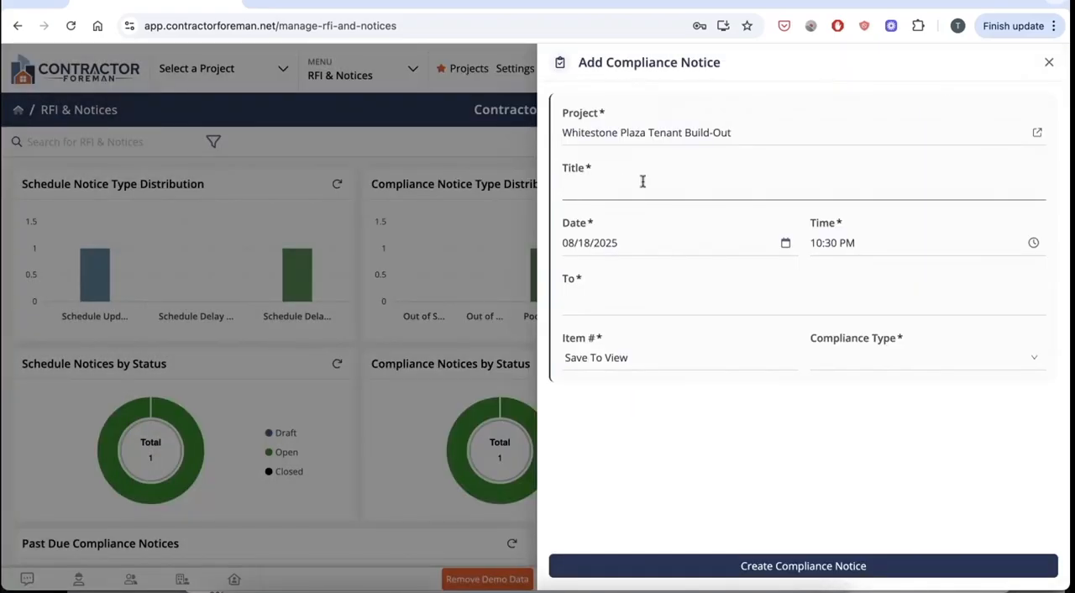
{"action": "type", "text": "Heat Pump not in Compliance with Spec"}
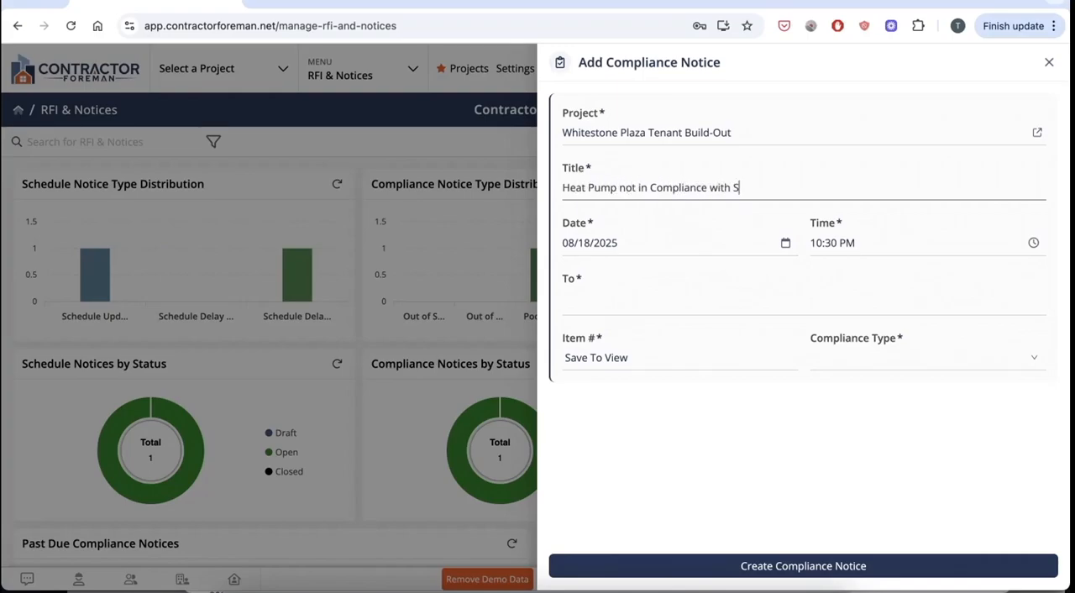
Address the compliance notice to the contractor contact at The Berg Corporation.
{"action": "left_click", "coordinate": [619, 293]}
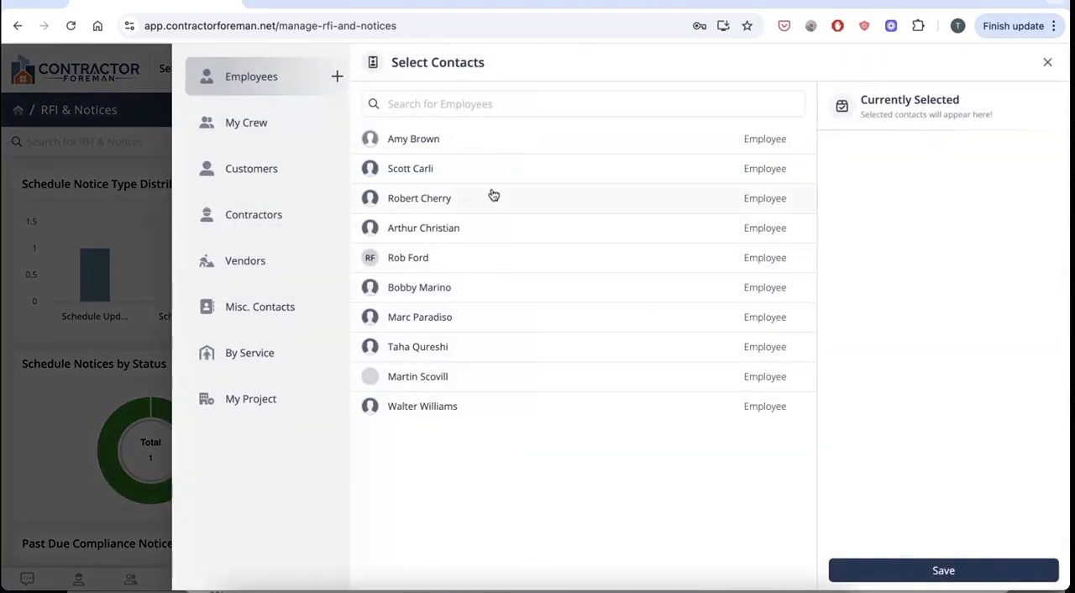
{"action": "left_click", "coordinate": [280, 220]}
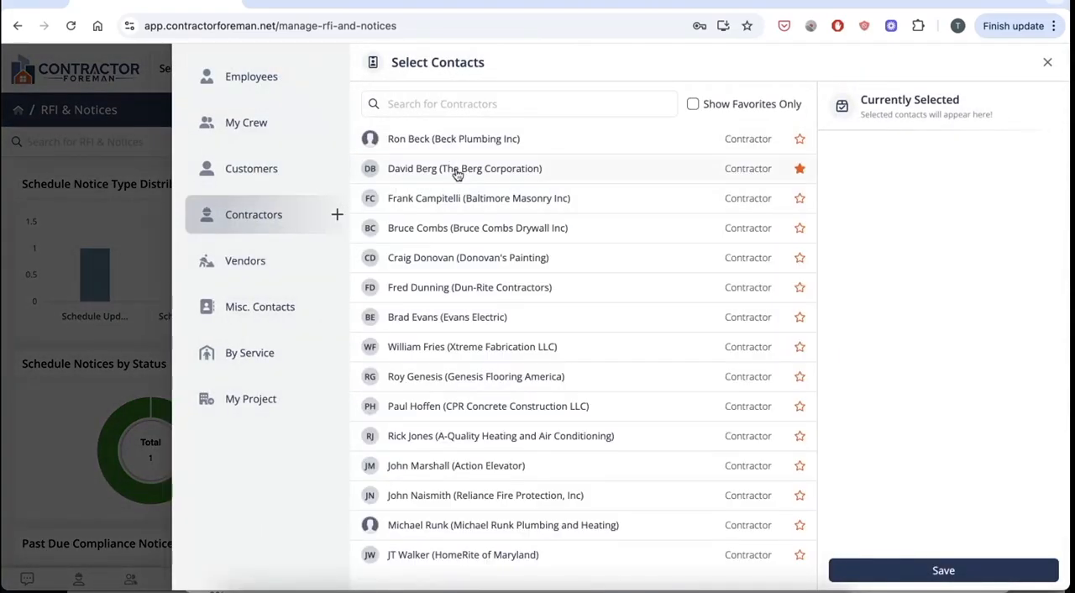
{"action": "left_click", "coordinate": [514, 164]}
{"action": "left_click", "coordinate": [947, 571]}
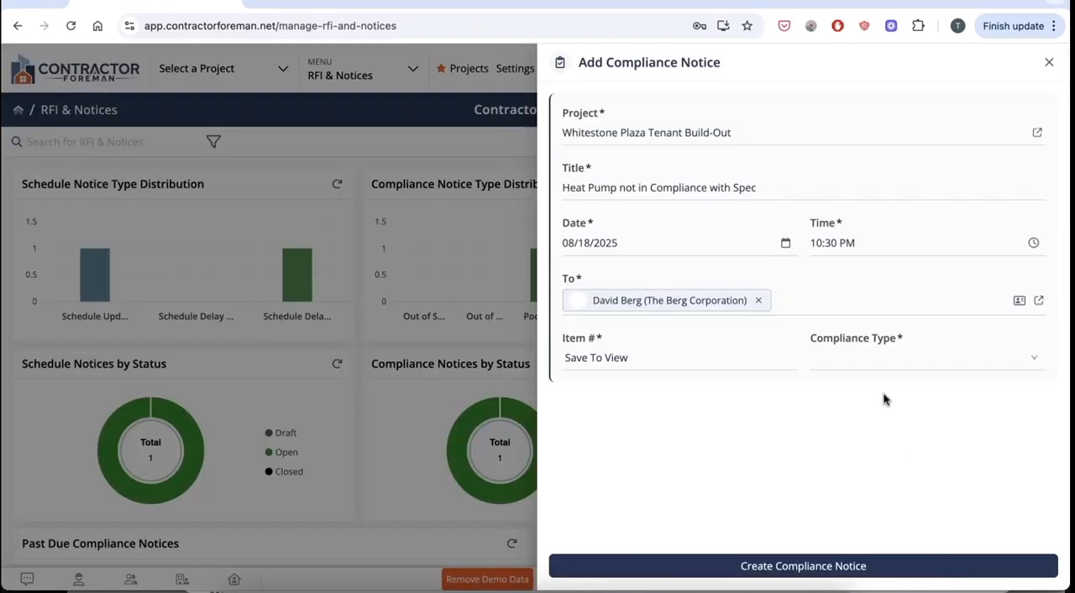
Set the compliance type to Out of Compliance Work and create the compliance notice.
{"action": "left_click", "coordinate": [877, 374]}
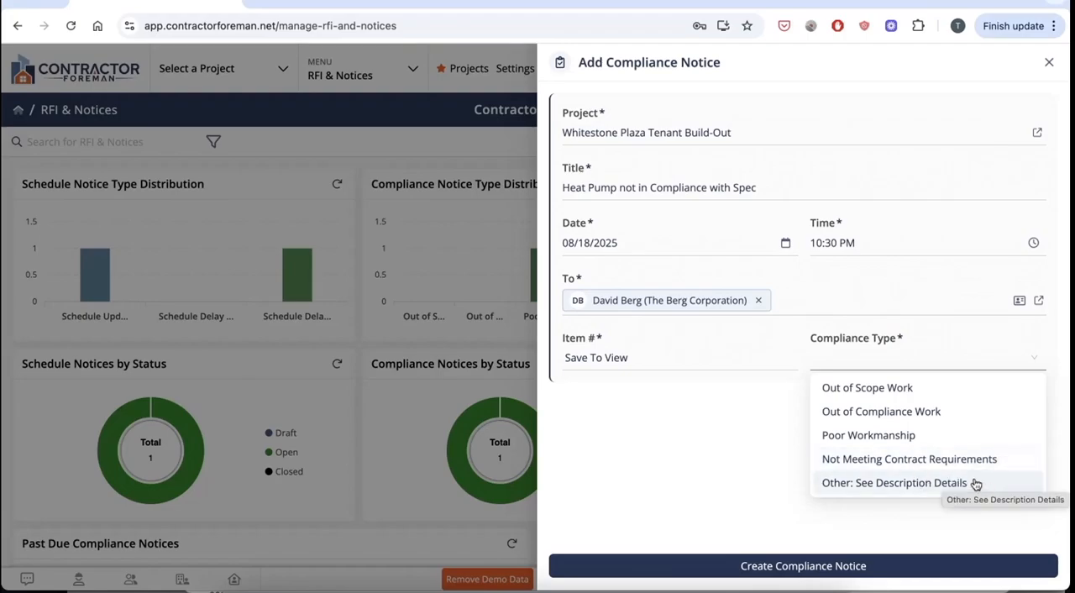
{"action": "left_click", "coordinate": [939, 412]}
{"action": "left_click", "coordinate": [894, 566]}
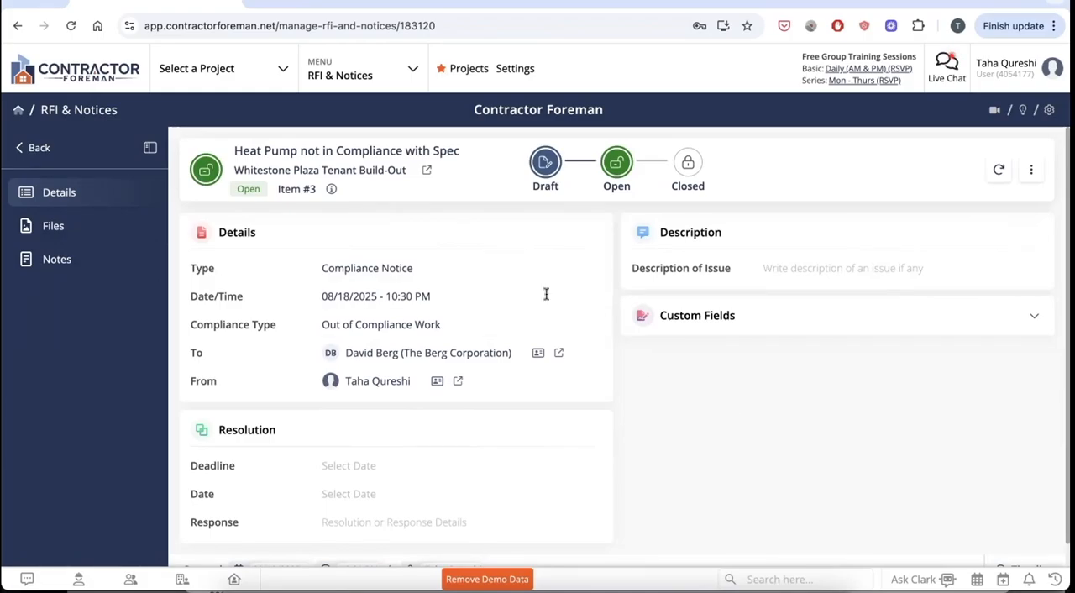
Set the compliance notice's resolution deadline to 08/29/2025, leaving the resolution date empty.
{"action": "scroll", "coordinate": [556, 389], "scroll_direction": "down", "scroll_amount": 1}
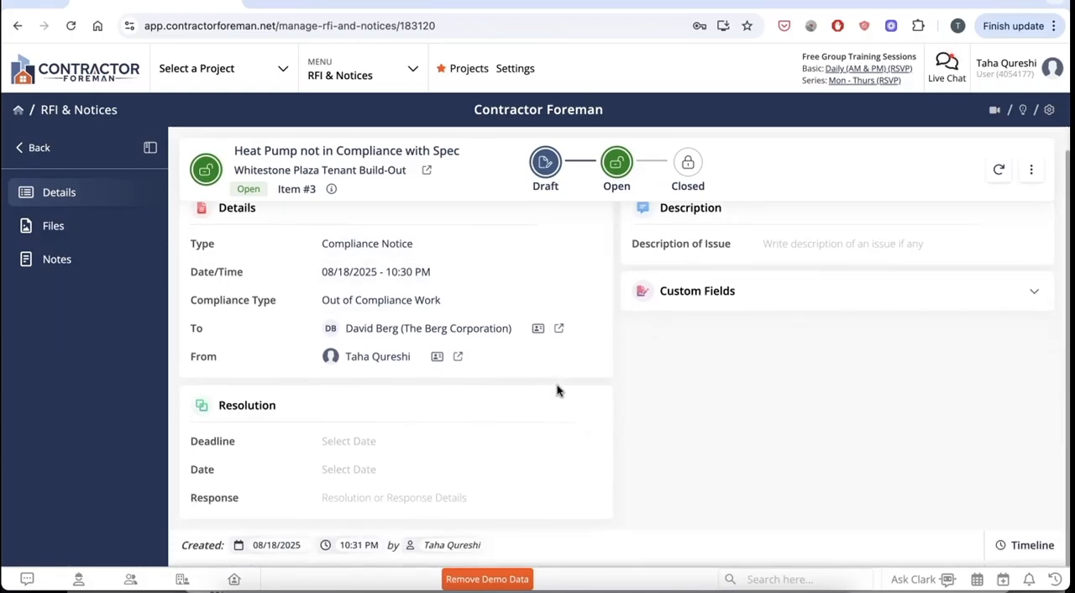
{"action": "left_click", "coordinate": [421, 442]}
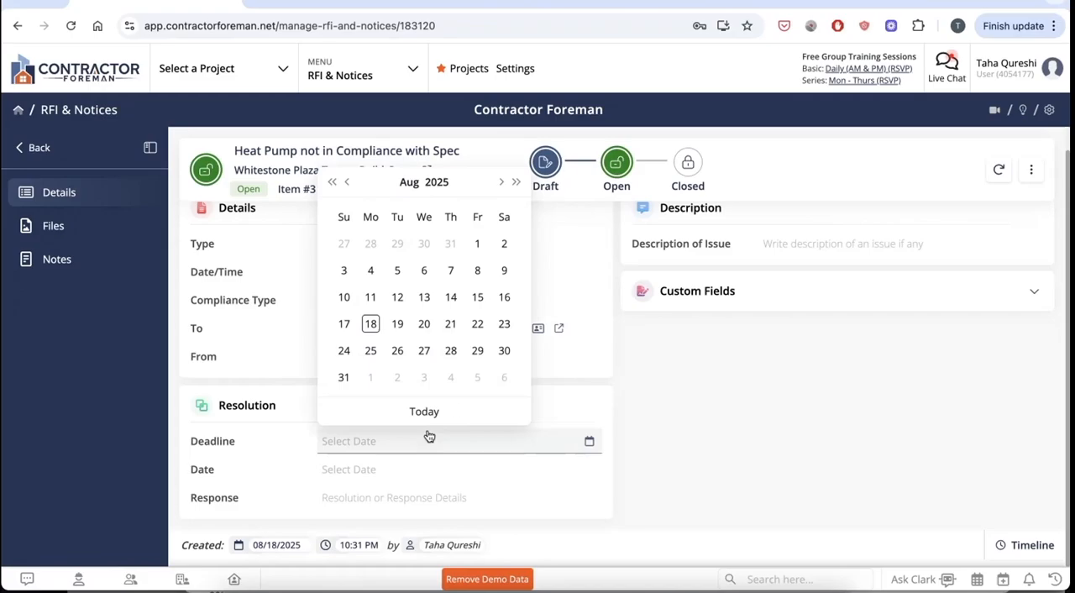
{"action": "left_click", "coordinate": [483, 350]}
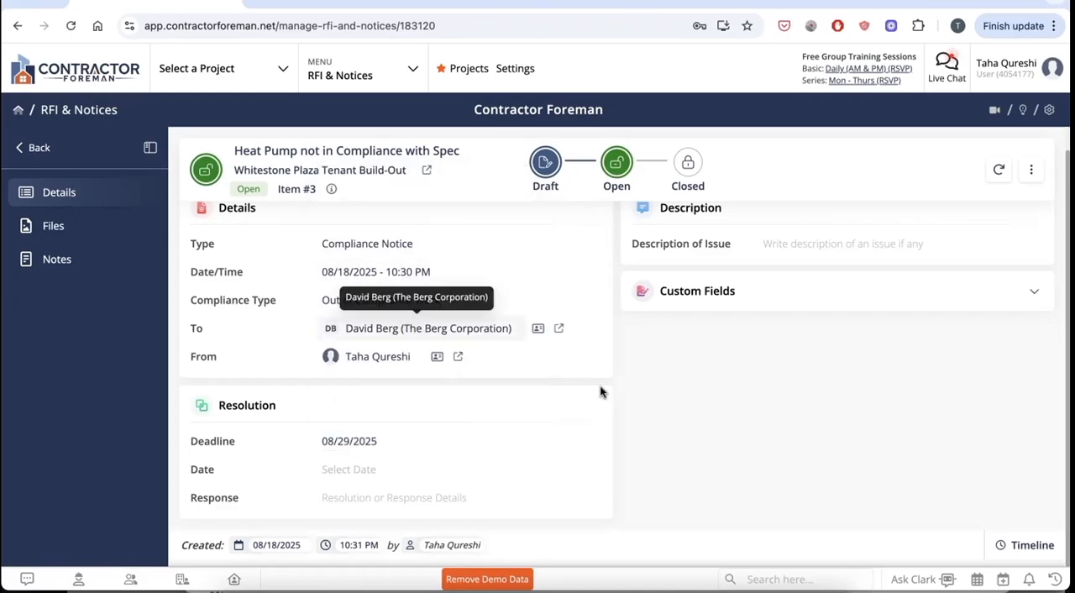
{"action": "left_click", "coordinate": [382, 477]}
{"action": "left_click", "coordinate": [856, 373]}
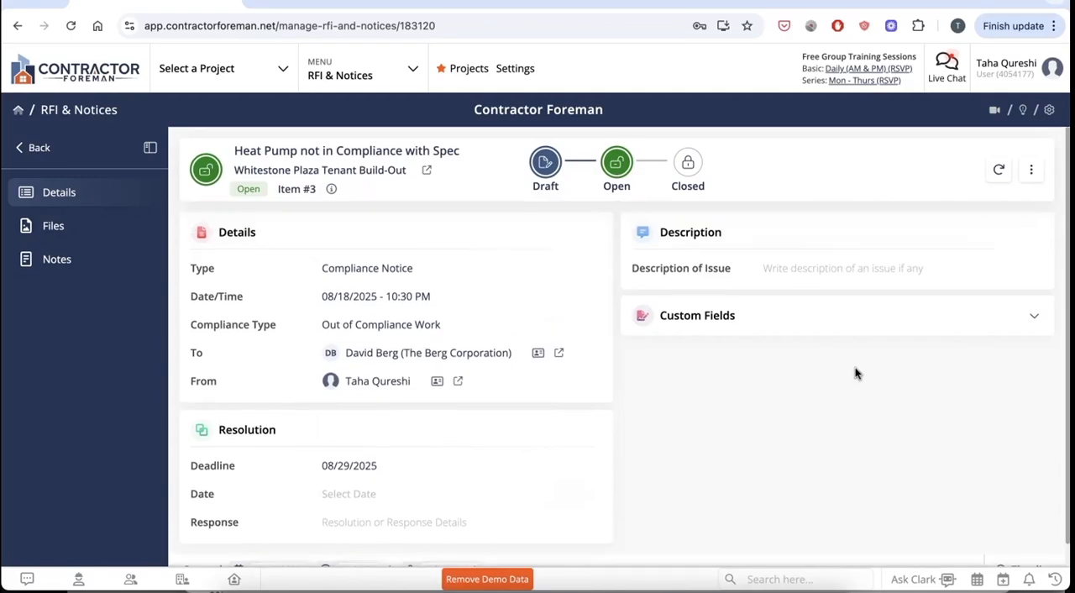
Describe the issue as "MAU that was installed is not meeting the BTU specified and is out of compliance".
{"action": "left_click", "coordinate": [838, 271]}
{"action": "type", "text": "MAU that was installed is"}
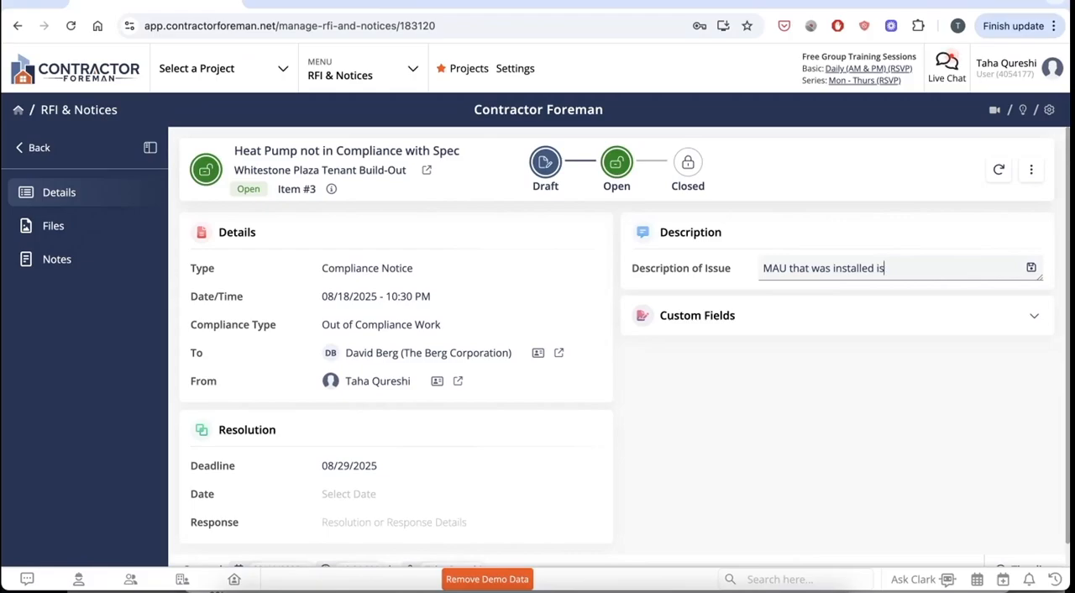
{"action": "type", "text": " not meeting the BTU specified"}
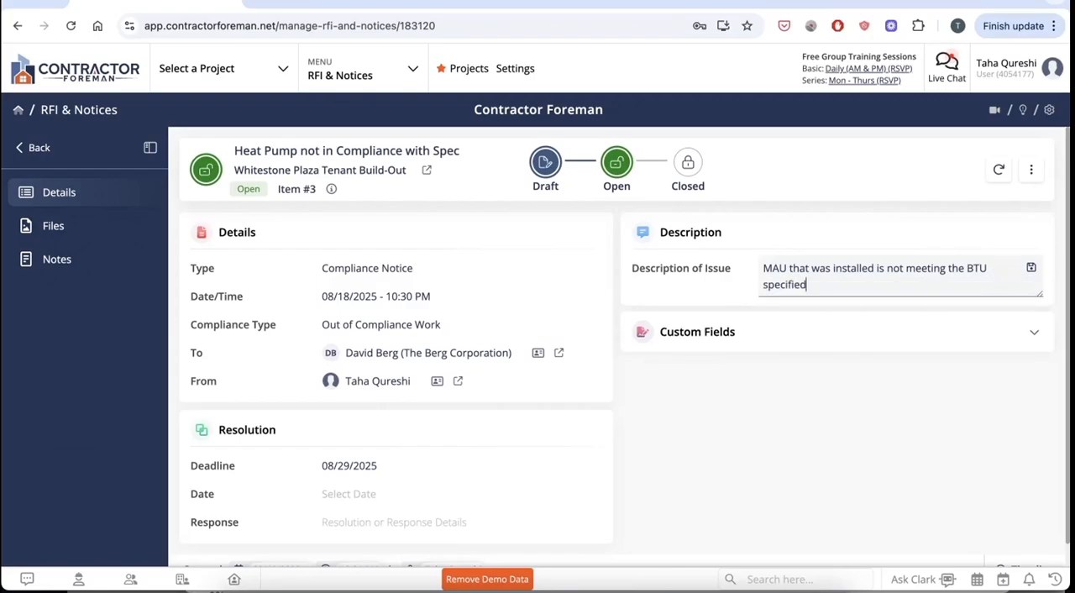
{"action": "type", "text": " and is out of compliance"}
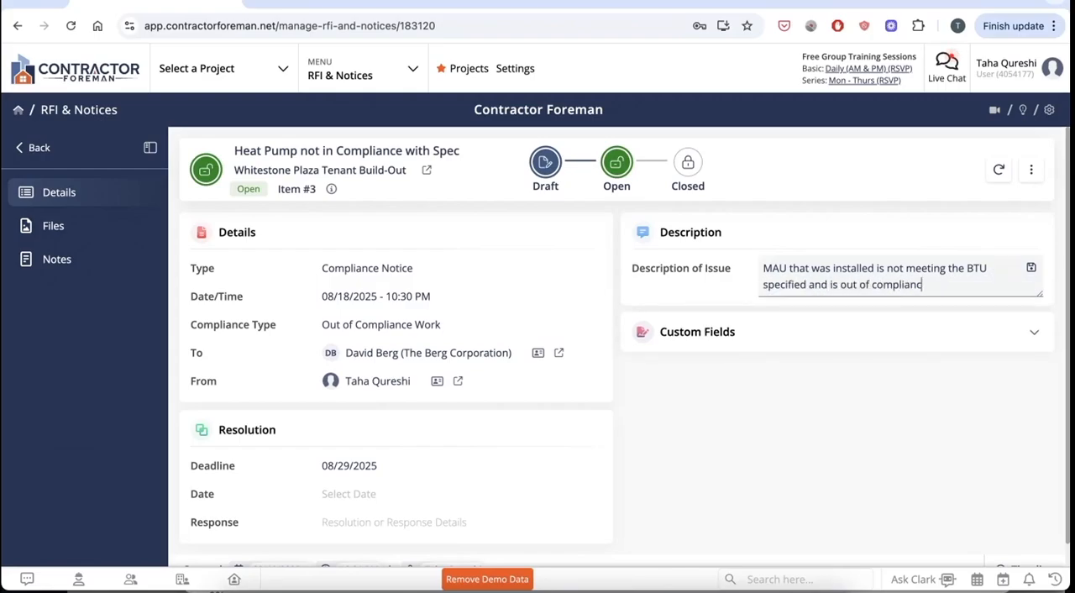
Look through the compliance notice's files and notes sections, and return to its details.
{"action": "left_click", "coordinate": [66, 231]}
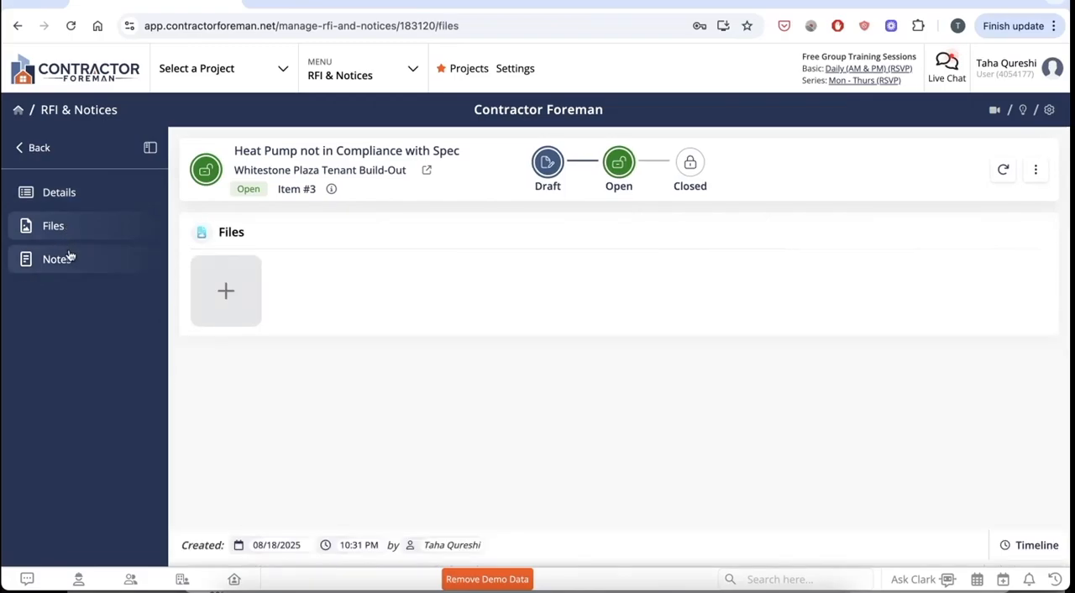
{"action": "left_click", "coordinate": [70, 257]}
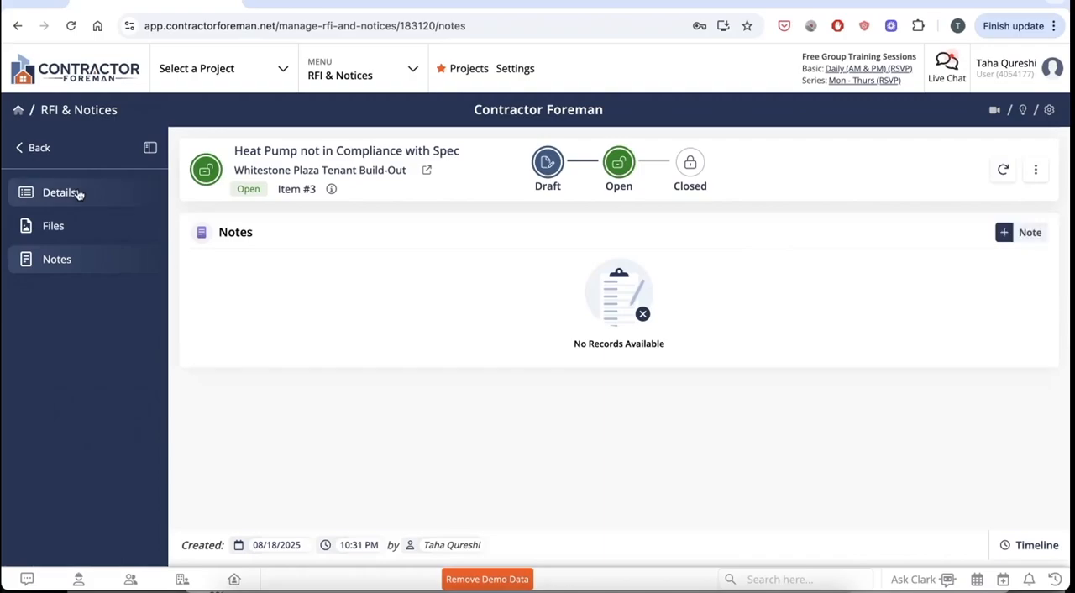
{"action": "left_click", "coordinate": [77, 193]}
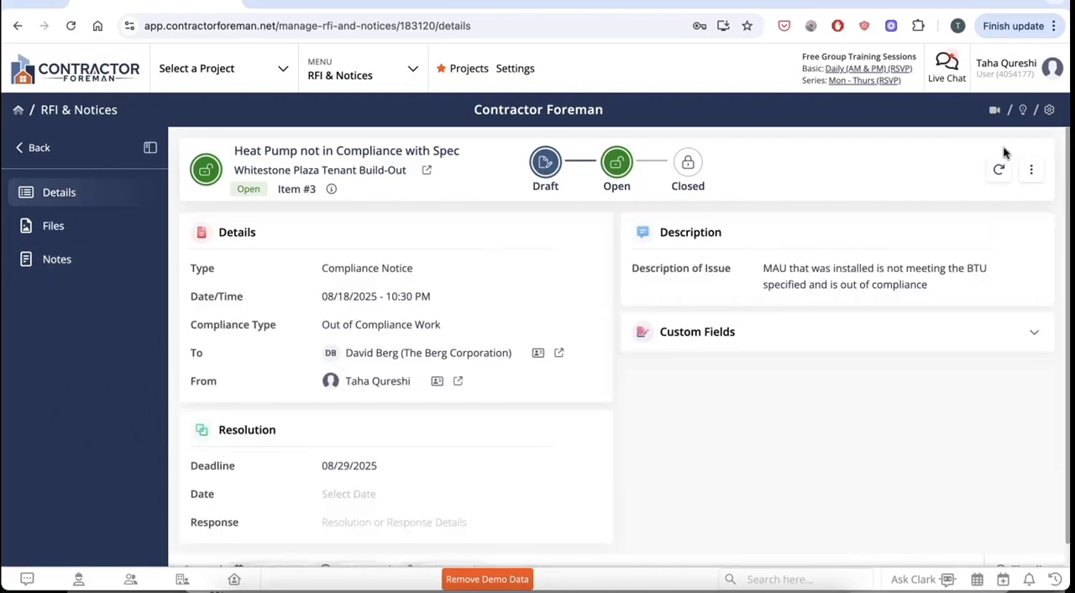
Preview the compliance notice as a PDF, close the preview and return to the RFI & Notices overview.
{"action": "left_click", "coordinate": [1023, 170]}
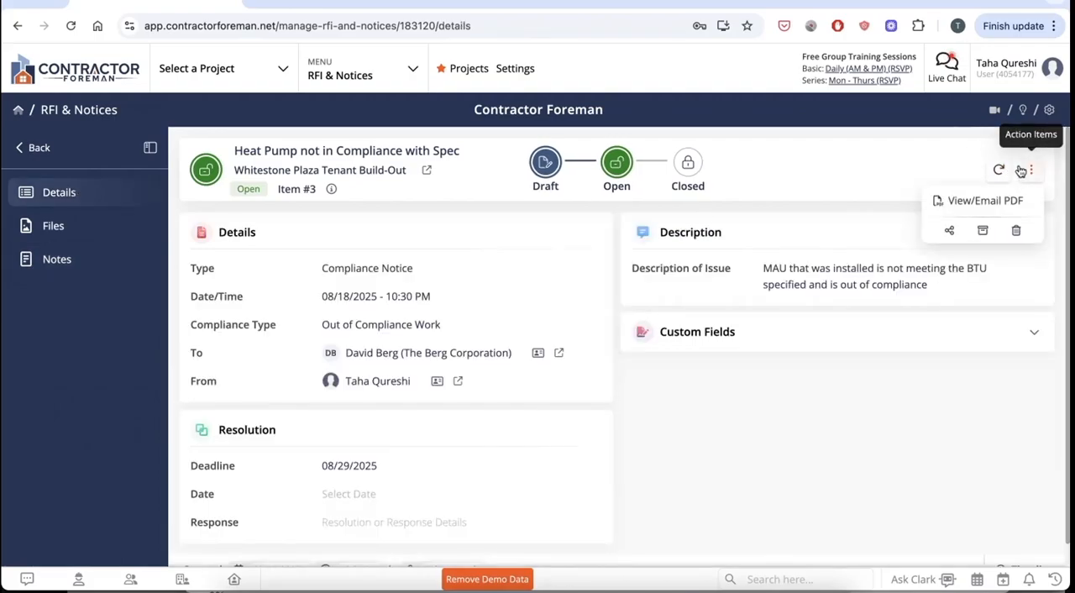
{"action": "left_click", "coordinate": [974, 202]}
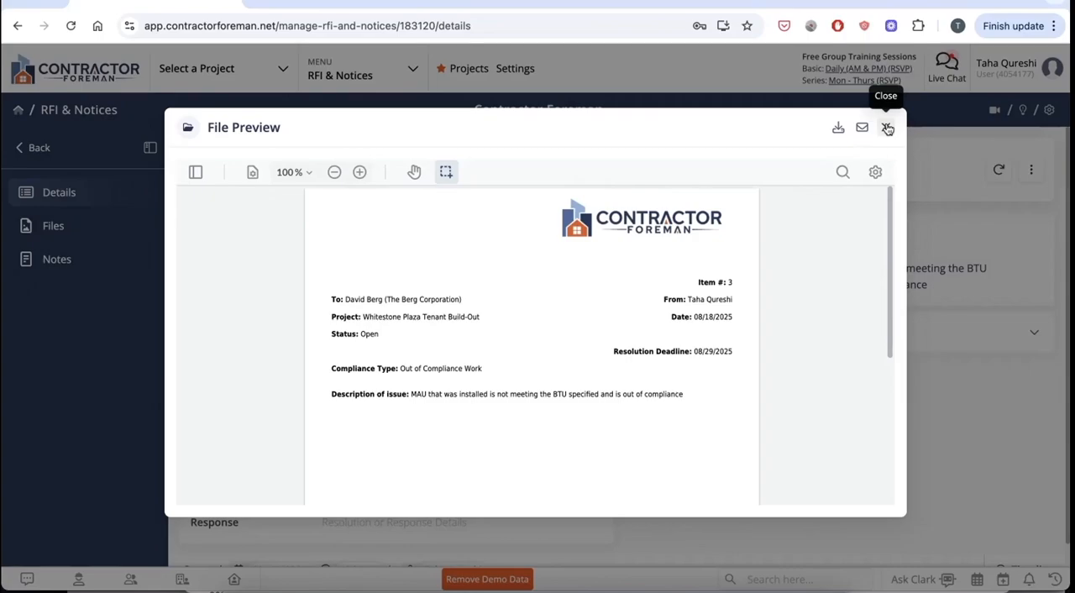
{"action": "left_click", "coordinate": [887, 129]}
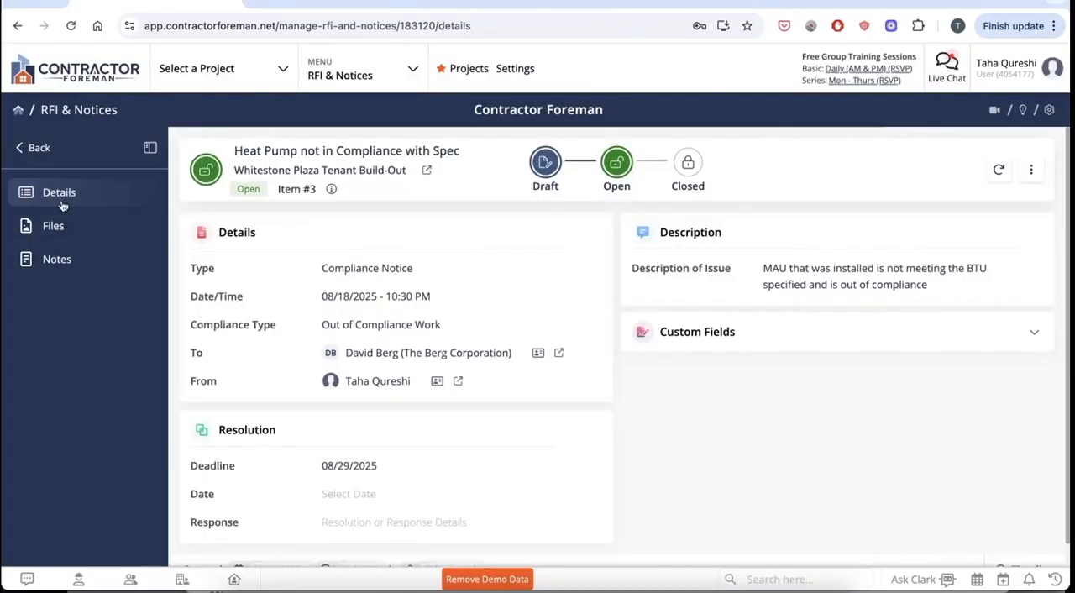
{"action": "left_click", "coordinate": [38, 150]}
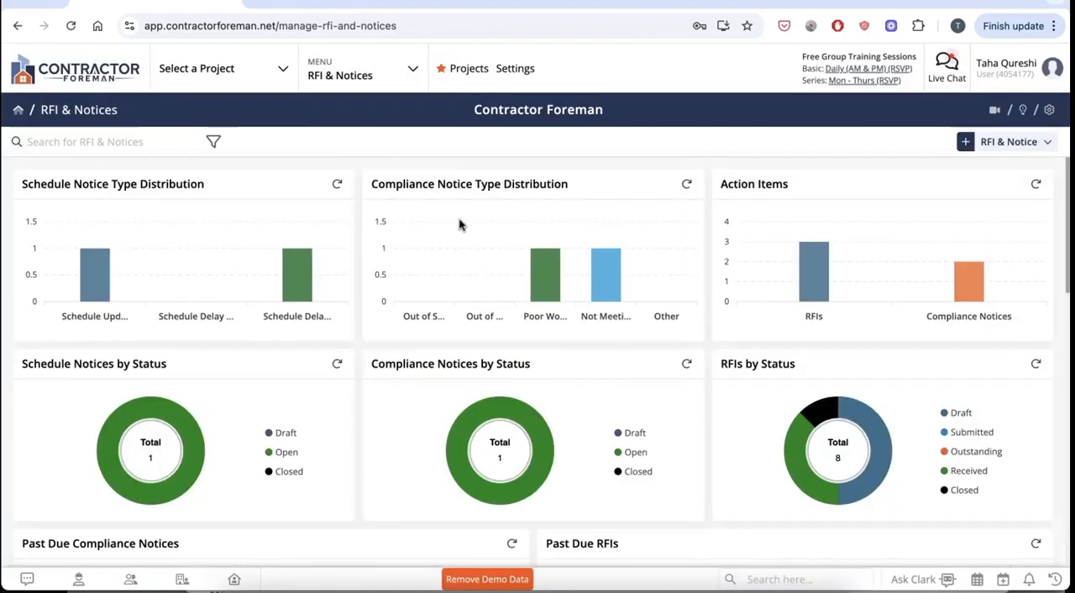